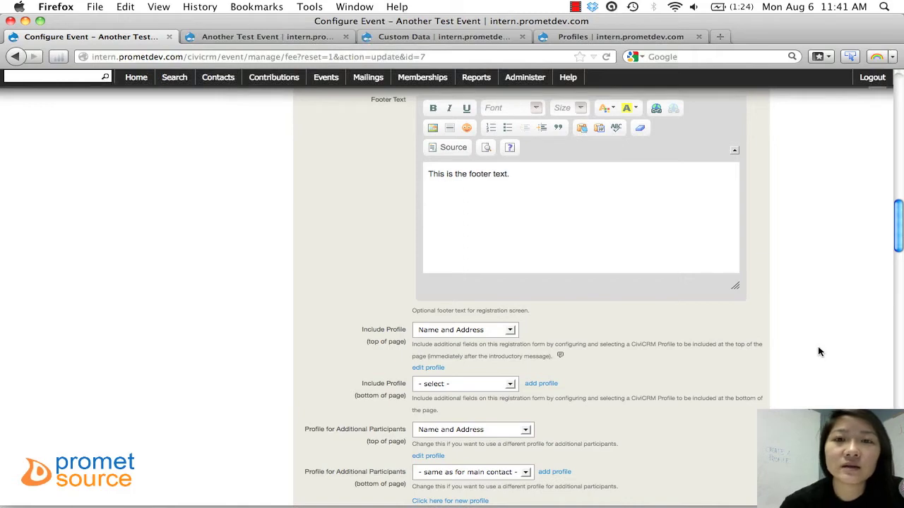
Step: Review the event's online registration settings and the profile choices, keeping Name and Address for the top of the page
scroll(817, 346, up, 10)
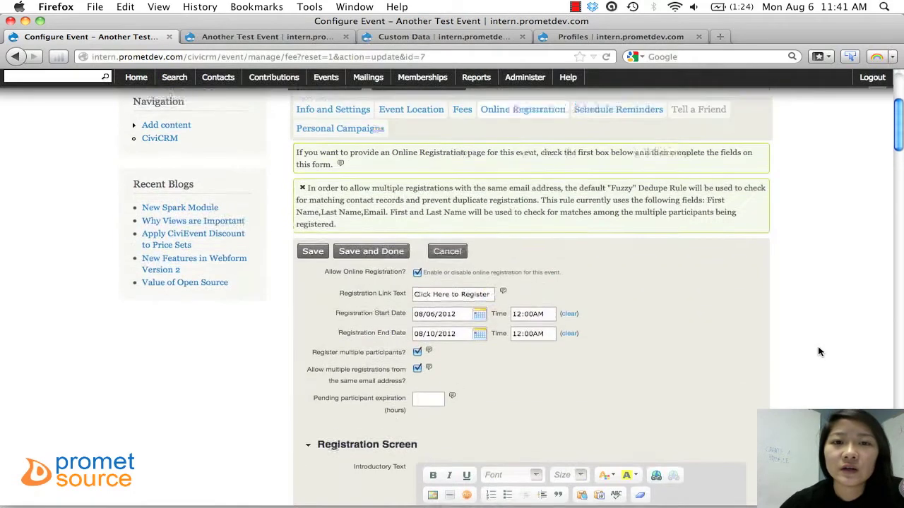
scroll(819, 351, up, 3)
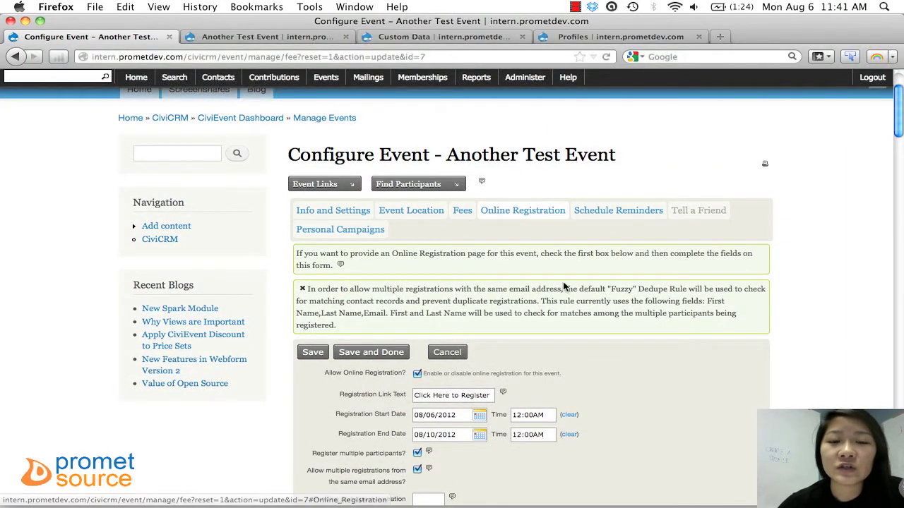
scroll(563, 287, down, 3)
scroll(564, 287, down, 10)
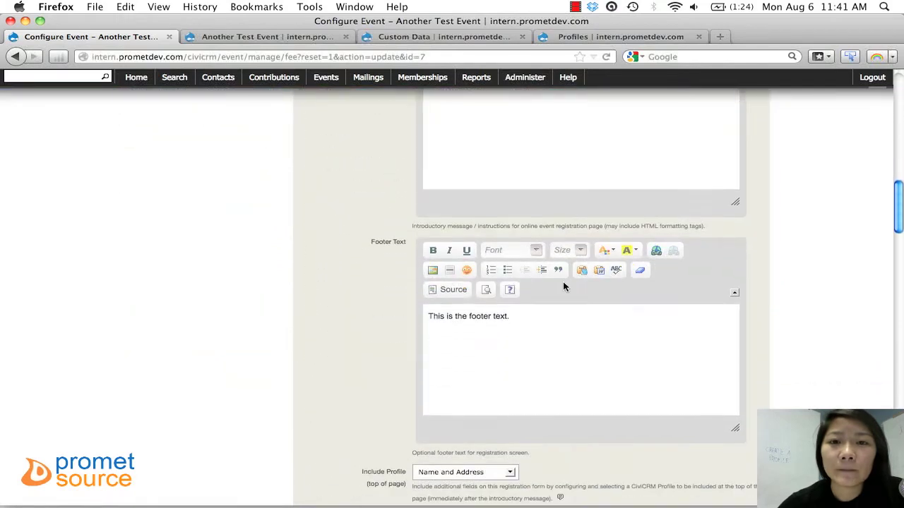
scroll(564, 287, down, 2)
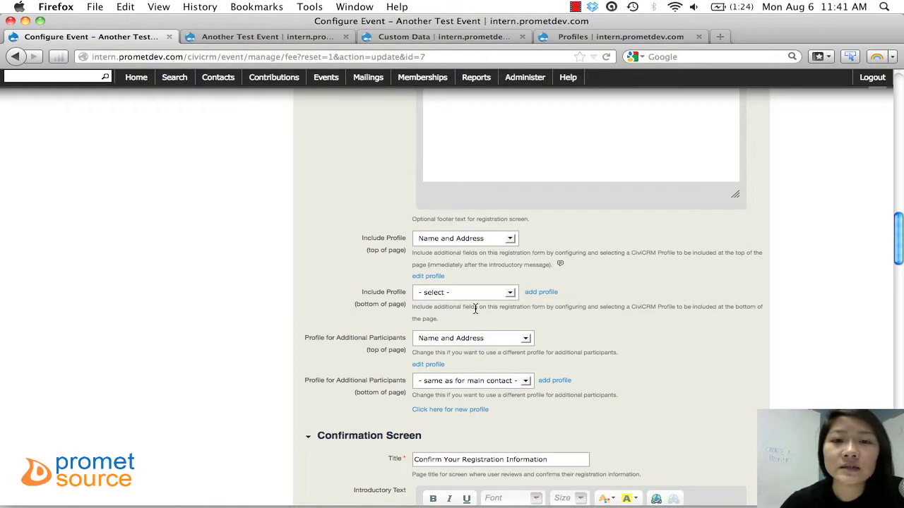
click(437, 240)
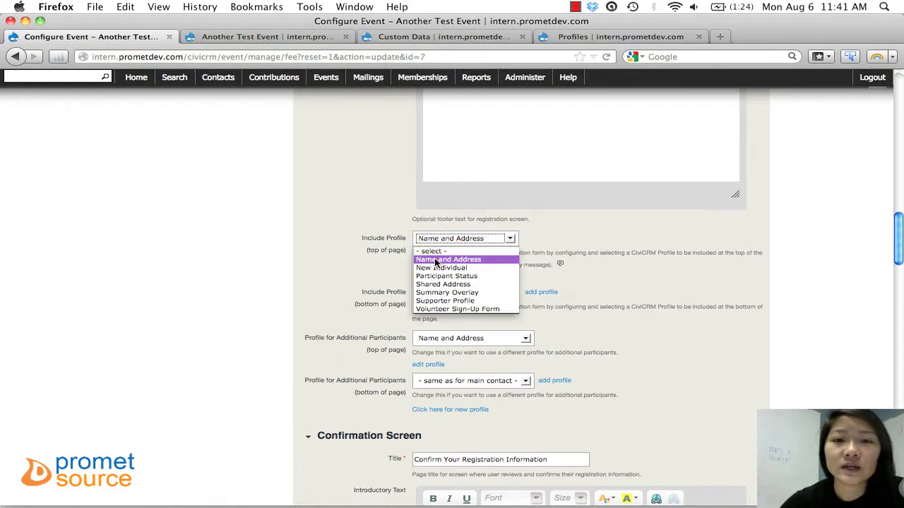
click(436, 256)
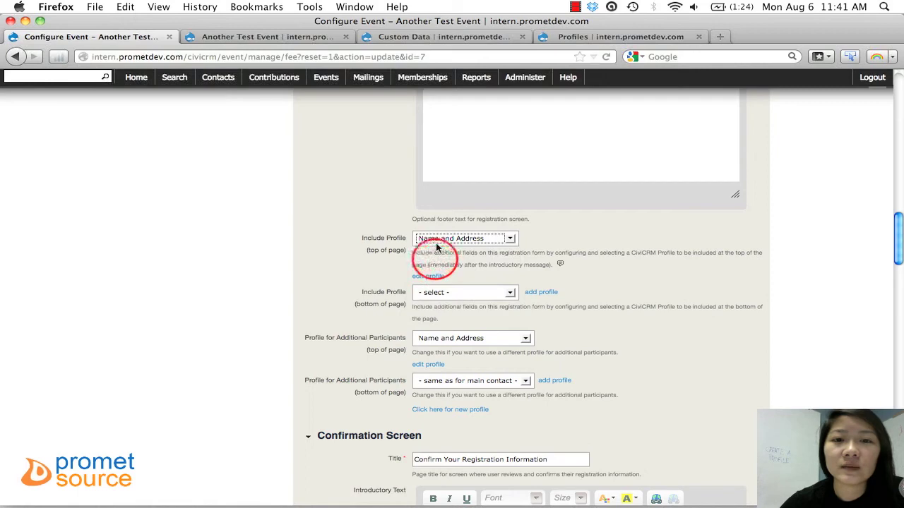
Step: Examine the Name and Address section on the event's registration preview page and the top-of-page profile setting for additional participants
click(249, 39)
scroll(250, 174, up, 3)
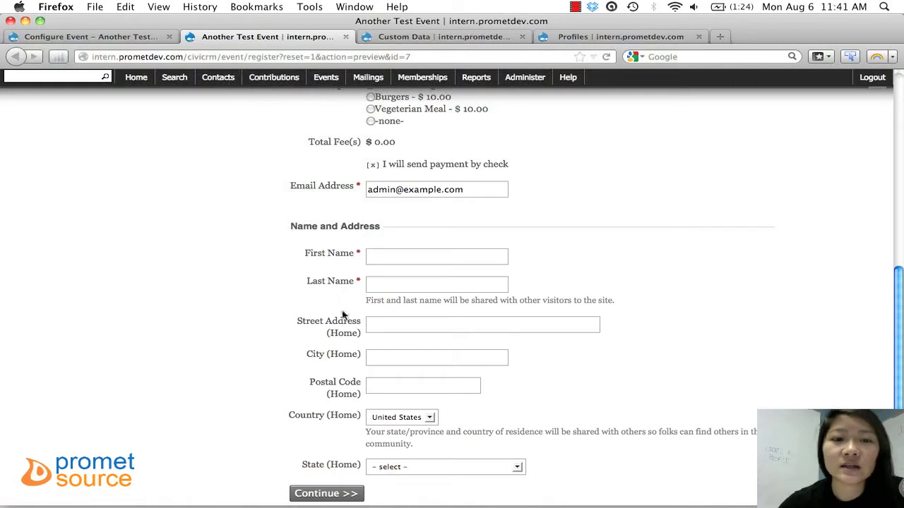
scroll(303, 357, down, 1)
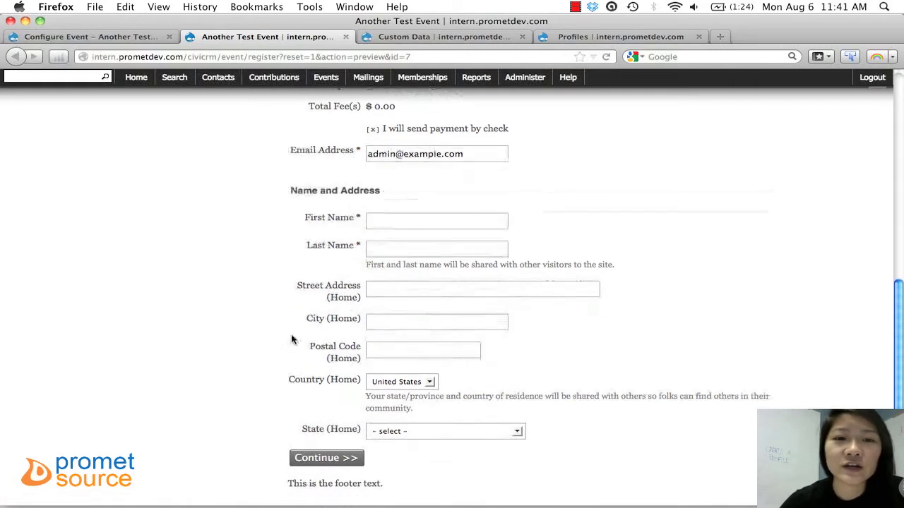
key(ctrl+shift+Tab)
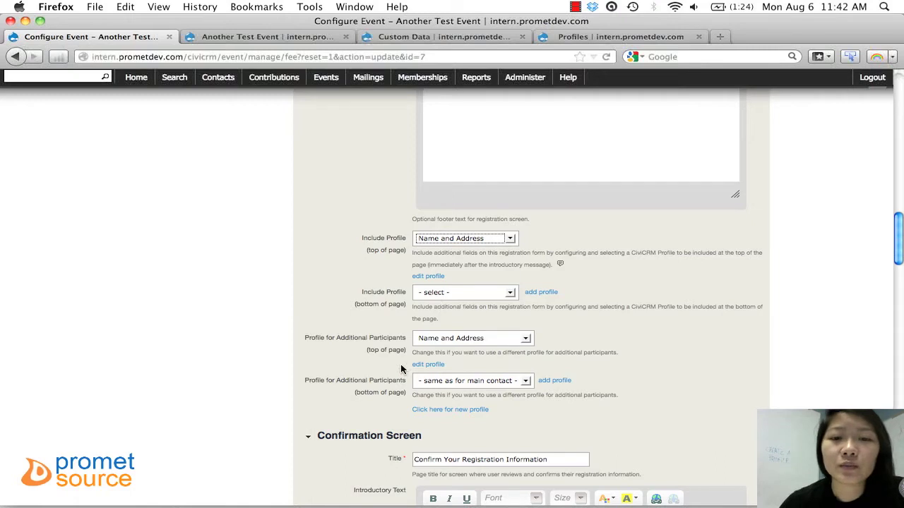
triple_click(300, 343)
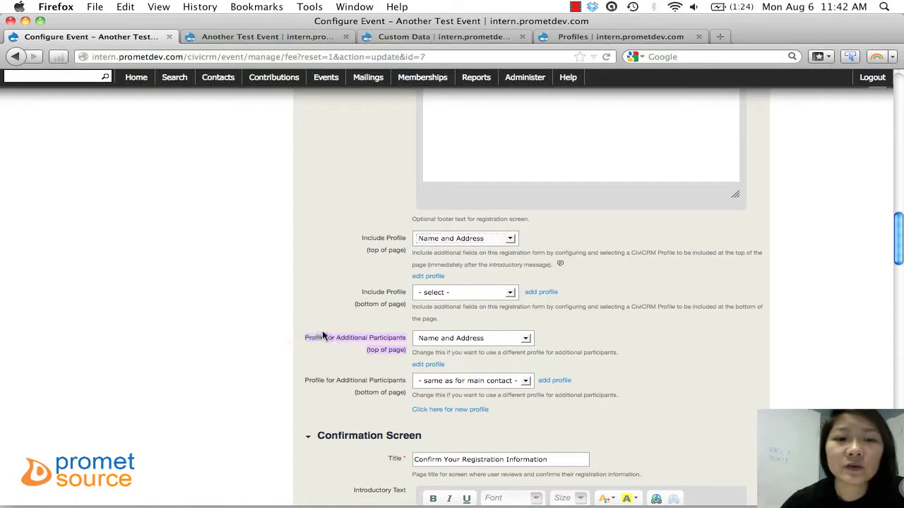
click(322, 335)
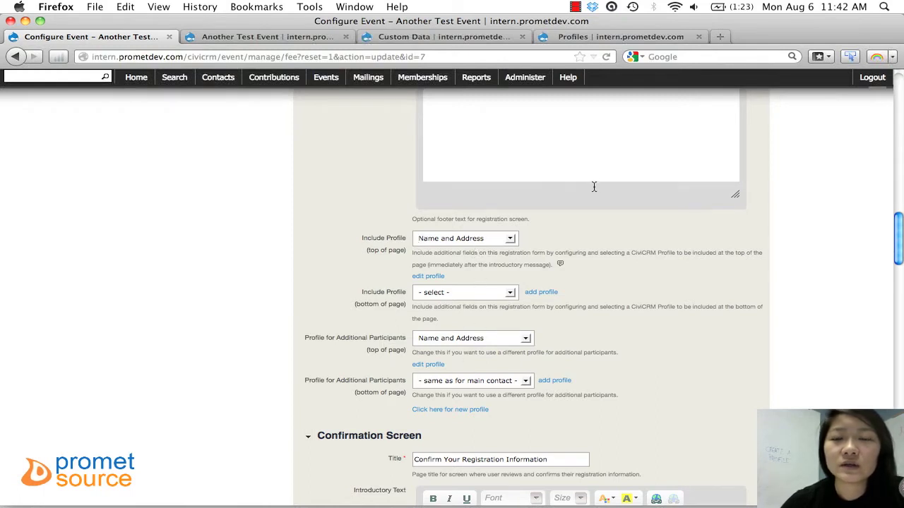
Step: Open the CiviCRM Profiles administration page listing the user-defined profiles
click(611, 37)
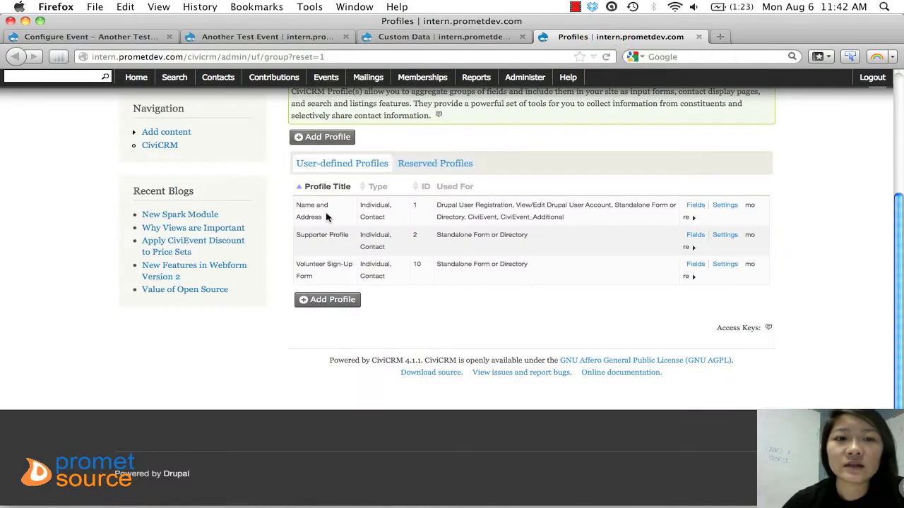
scroll(325, 219, up, 3)
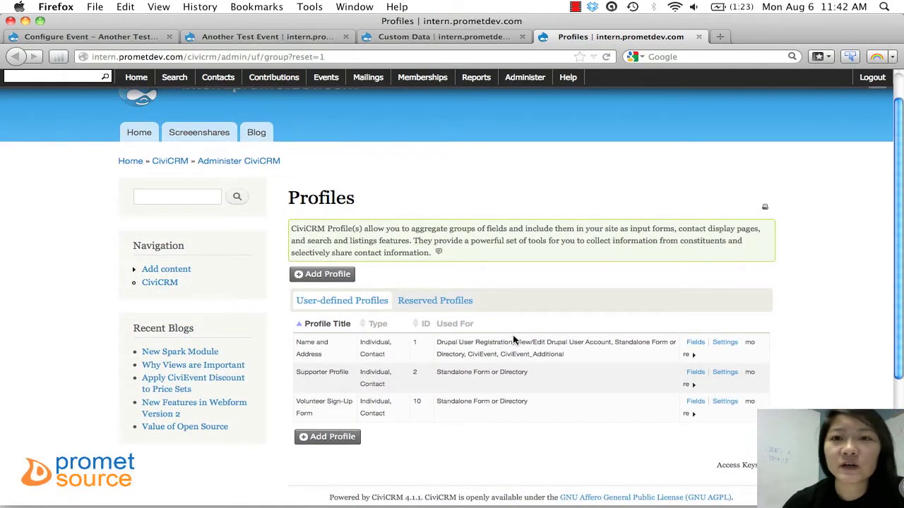
click(525, 79)
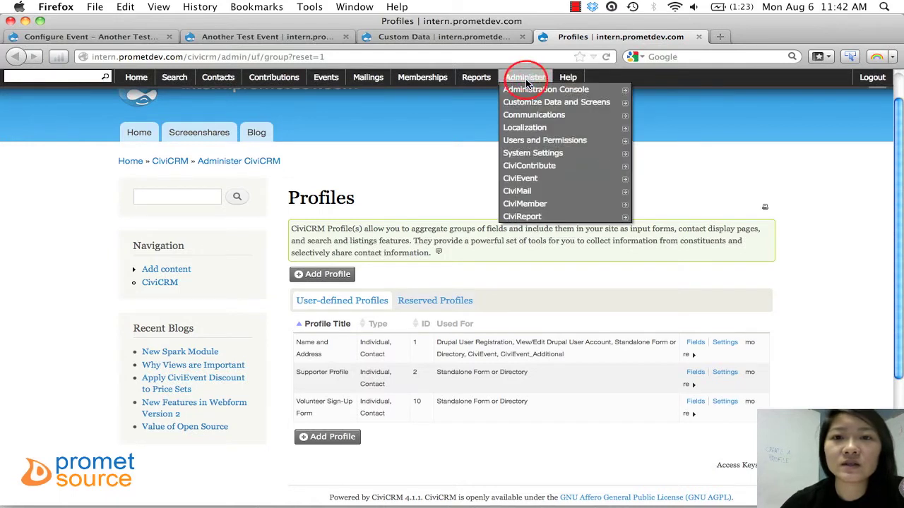
mouse_move(530, 103)
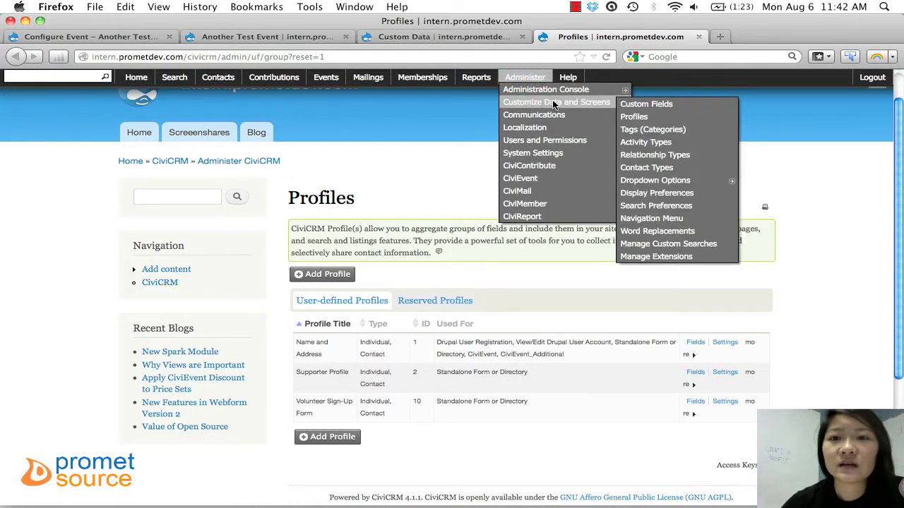
click(633, 116)
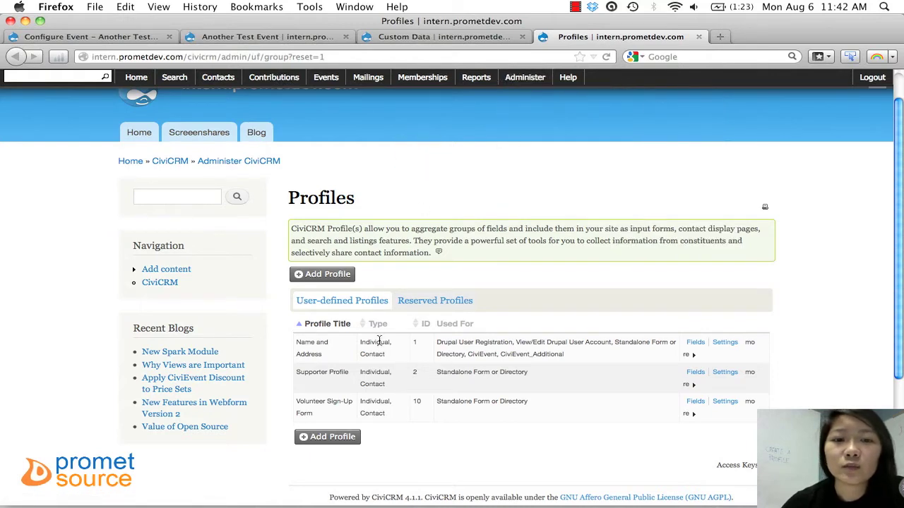
Step: Start a new CiviCRM profile and name it Participant Details
scroll(448, 376, down, 3)
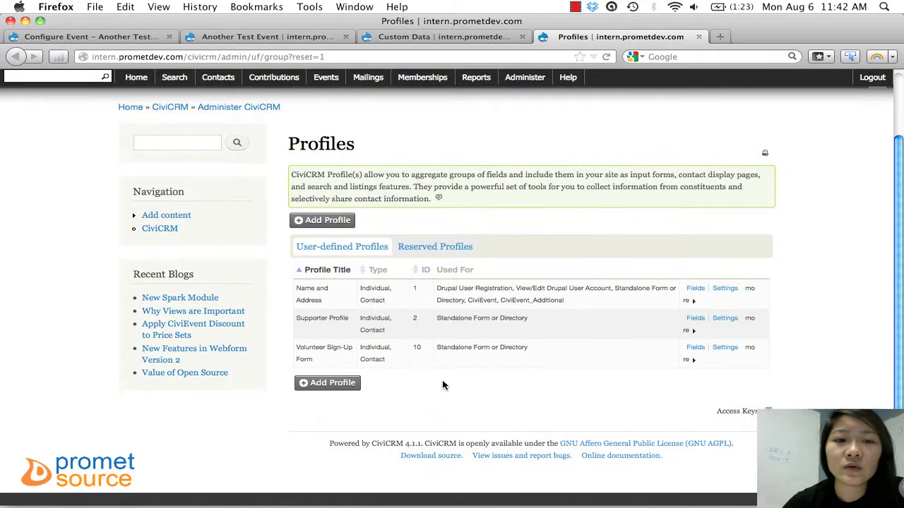
click(311, 386)
click(443, 291)
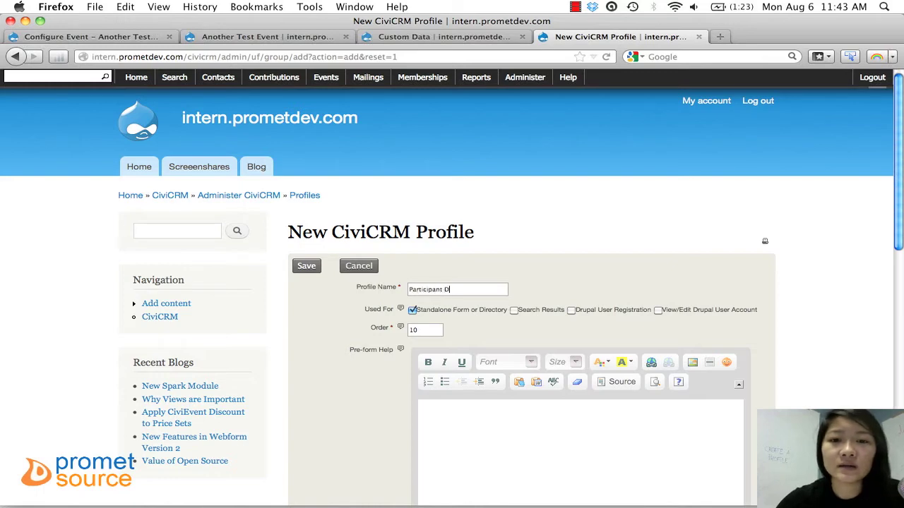
Step: Look through the new profile's advanced settings without changing them, and save the profile
scroll(319, 321, down, 5)
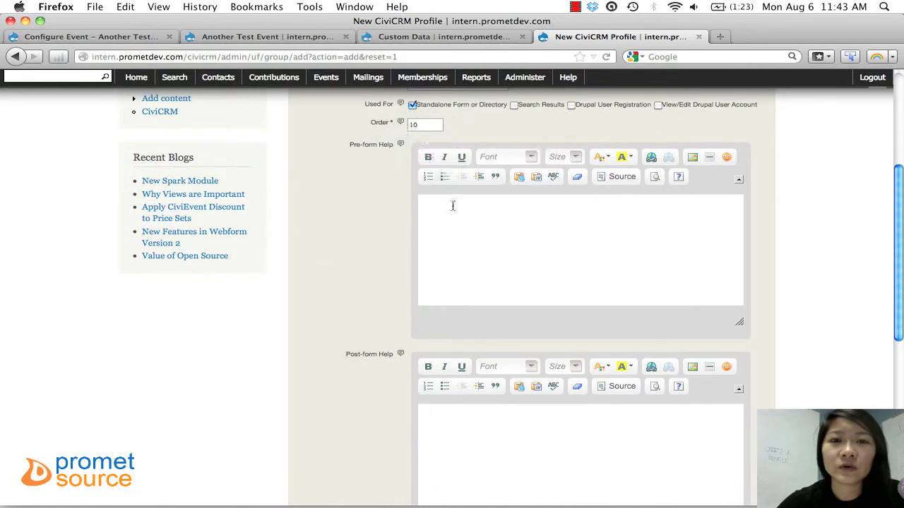
scroll(528, 237, down, 4)
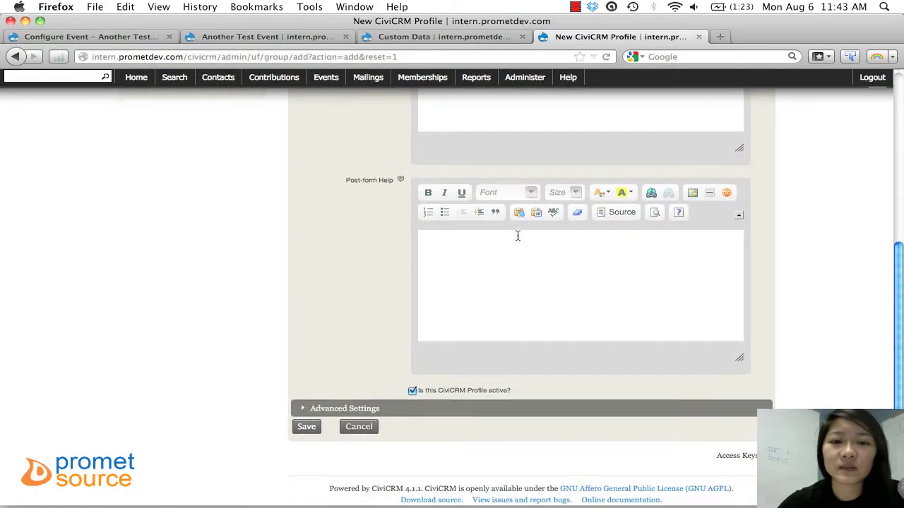
click(315, 411)
scroll(310, 350, down, 2)
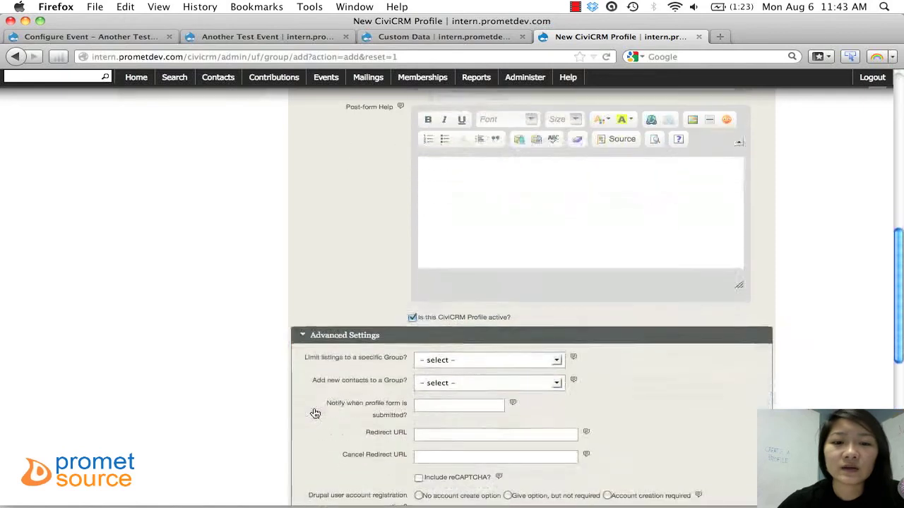
scroll(329, 342, down, 2)
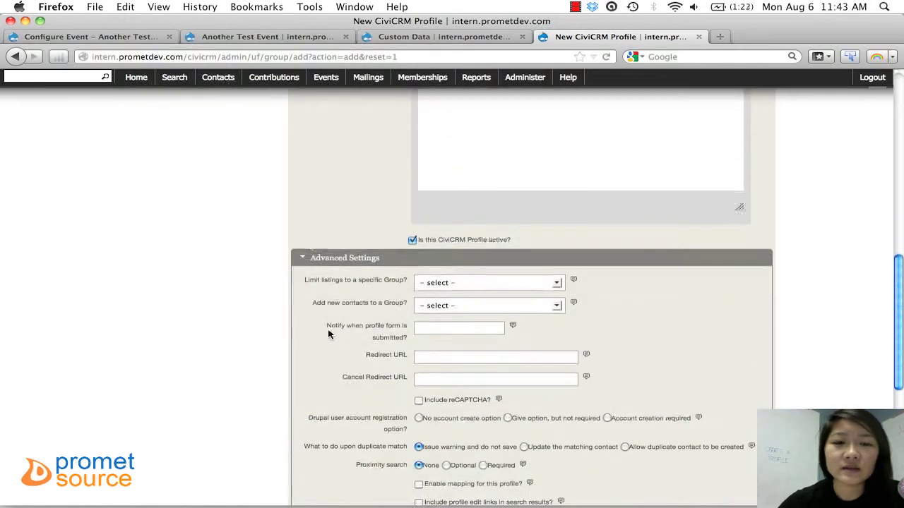
click(329, 256)
click(306, 299)
drag(365, 176, 506, 180)
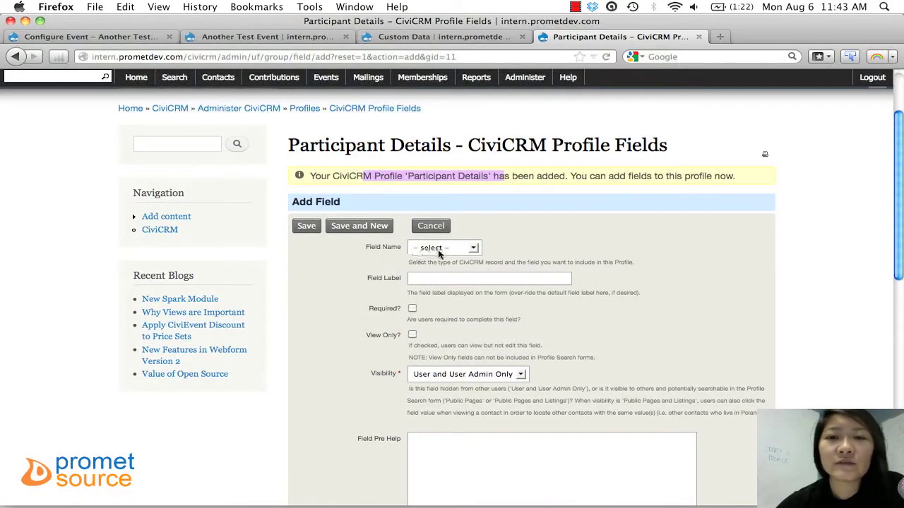
click(373, 258)
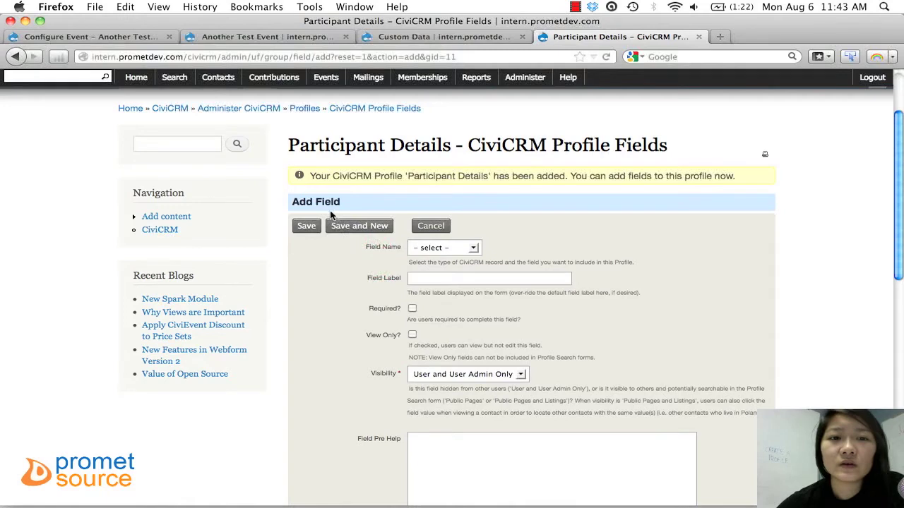
Step: Add the Individual field First Name to the Participant Details profile, saving it and starting another field
scroll(329, 204, down, 3)
click(439, 168)
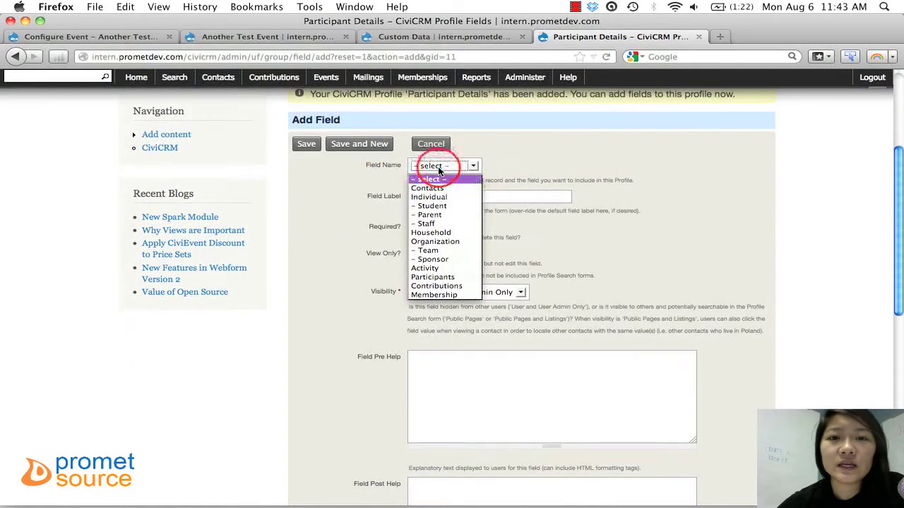
click(434, 197)
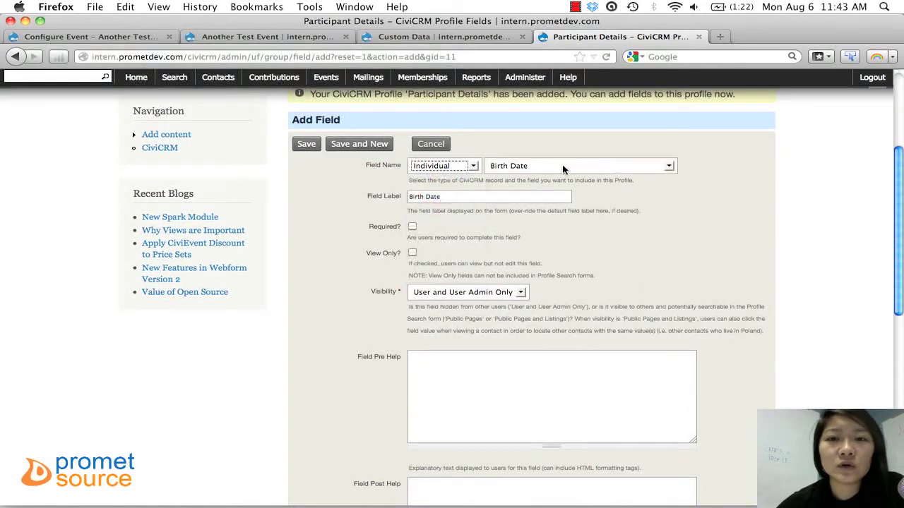
click(562, 167)
click(560, 206)
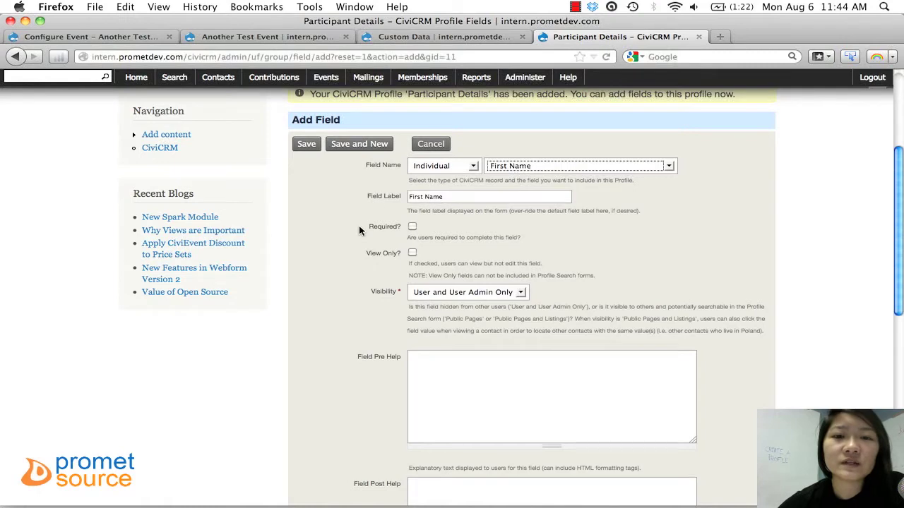
scroll(338, 212, down, 1)
scroll(338, 214, down, 5)
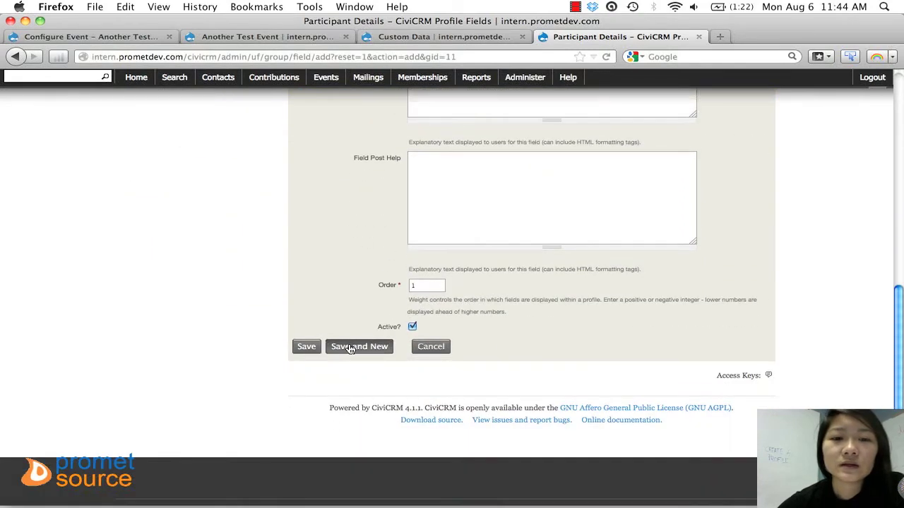
click(337, 347)
click(441, 197)
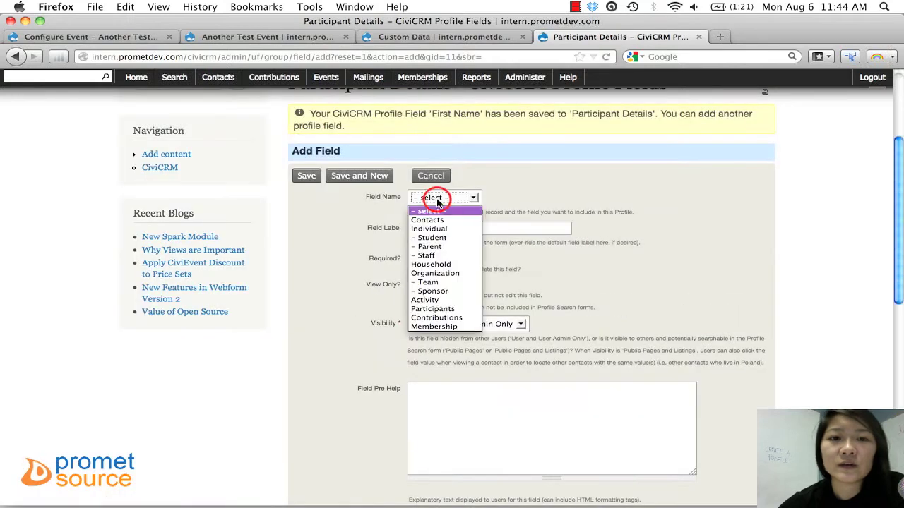
click(435, 217)
click(540, 195)
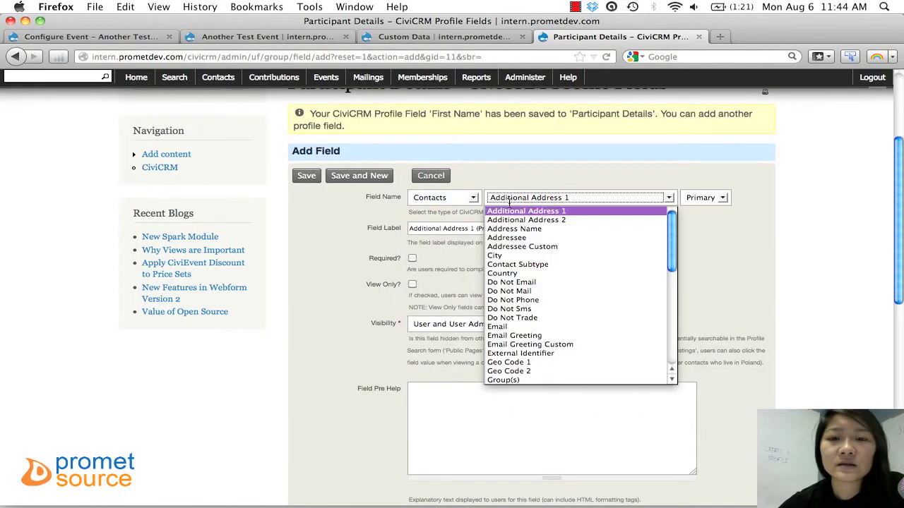
click(439, 202)
Step: Add the Individual field Last Name to the Participant Details profile, saving it and starting another field
click(434, 197)
click(435, 225)
click(509, 197)
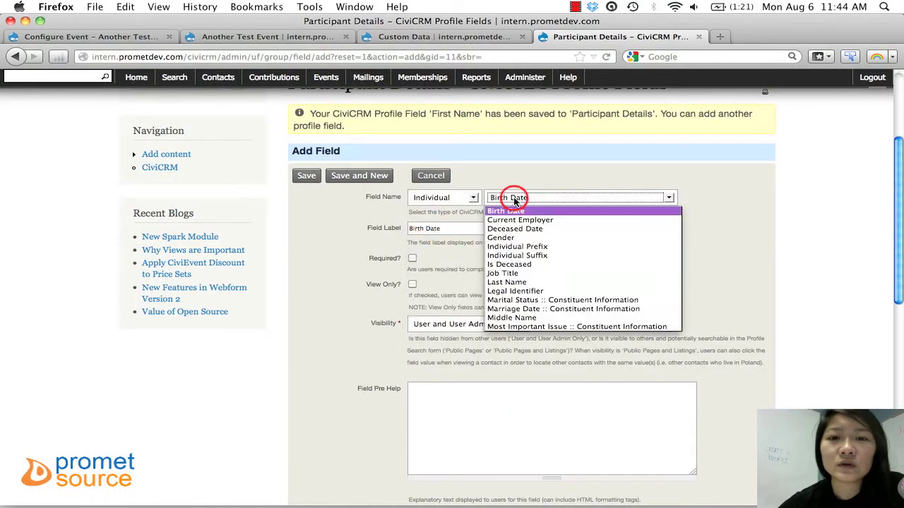
click(523, 281)
click(450, 228)
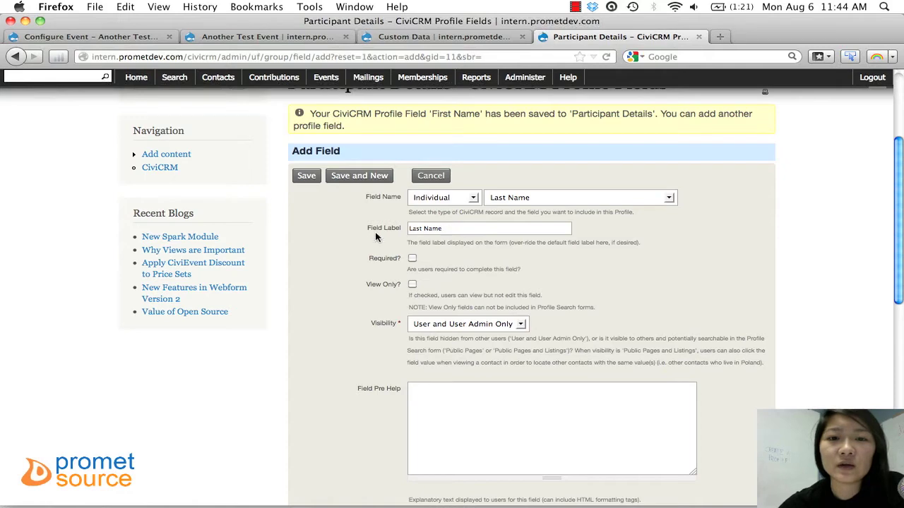
scroll(333, 292, down, 10)
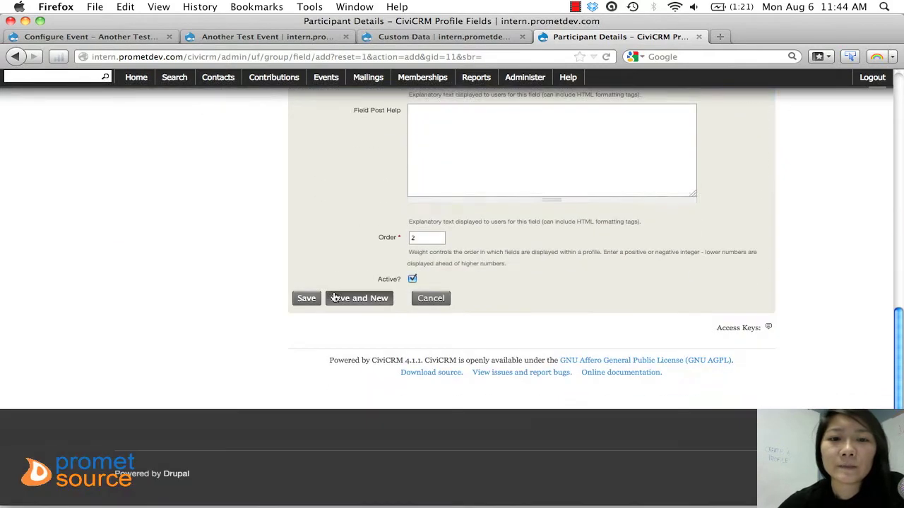
click(335, 298)
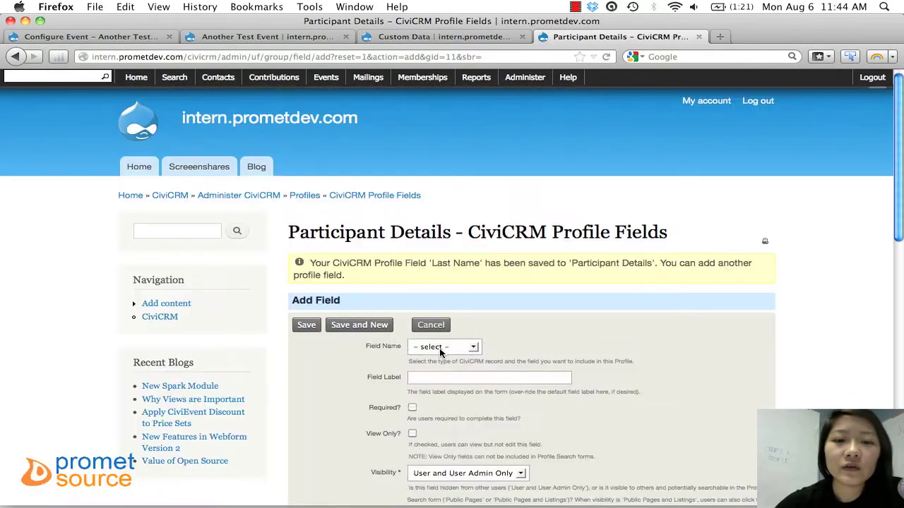
Step: Add the primary Email field from Contacts to the Participant Details profile, label it Email, and save it
click(440, 348)
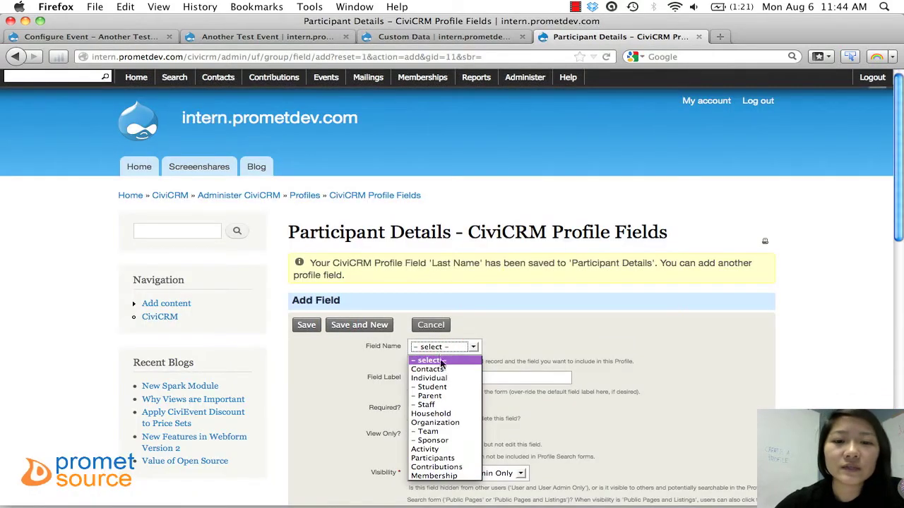
click(441, 369)
click(508, 350)
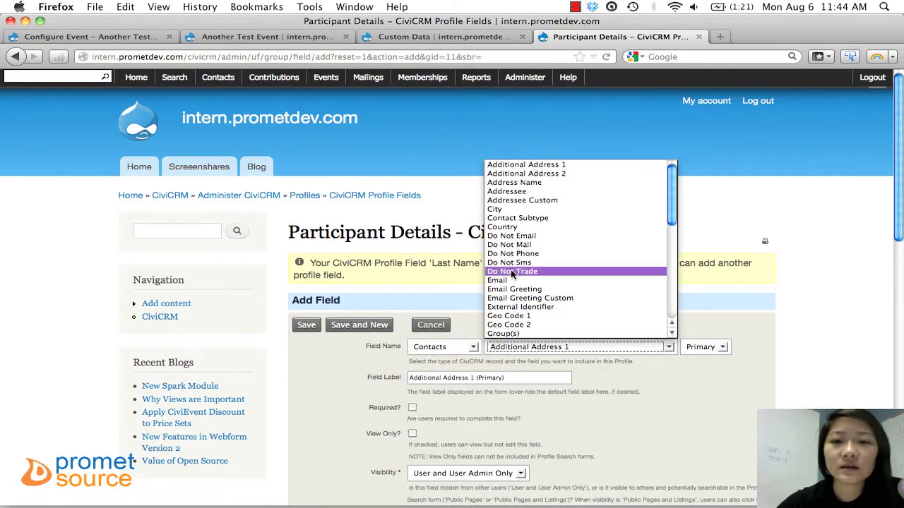
click(503, 280)
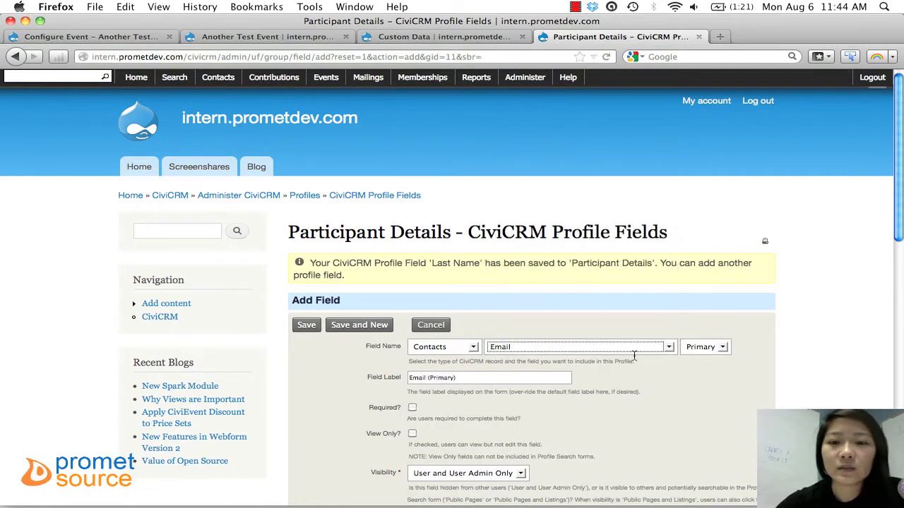
click(457, 378)
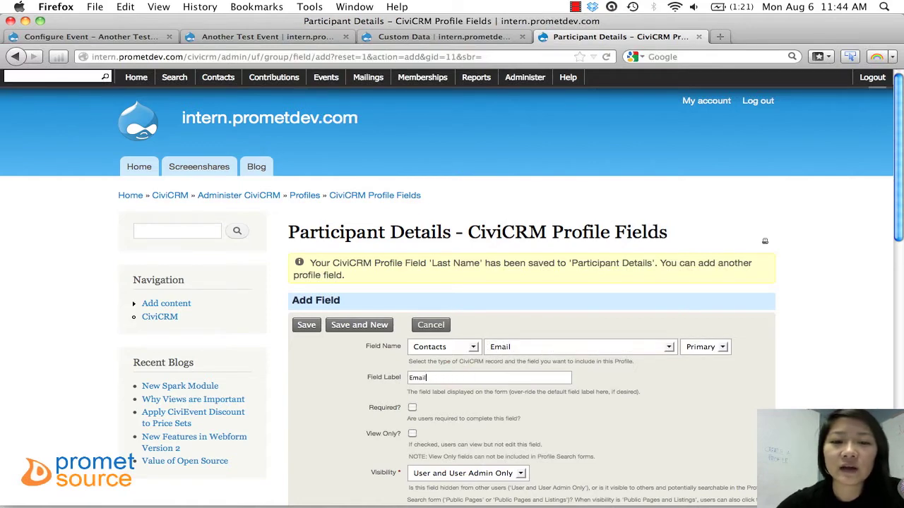
scroll(314, 379, down, 5)
scroll(333, 341, down, 1)
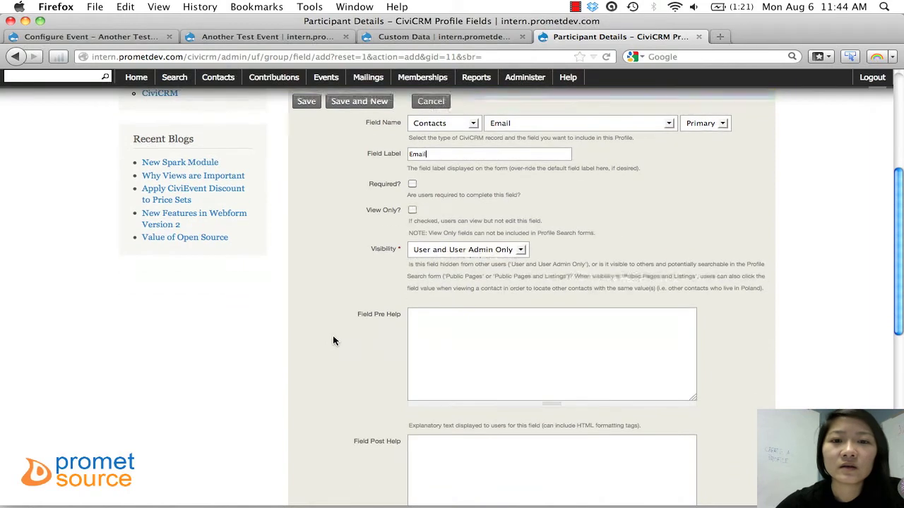
scroll(332, 339, down, 7)
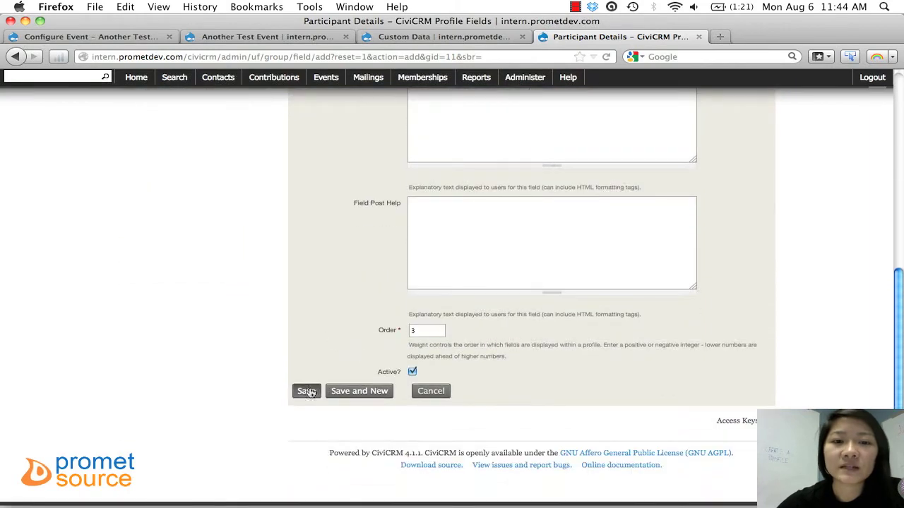
click(306, 394)
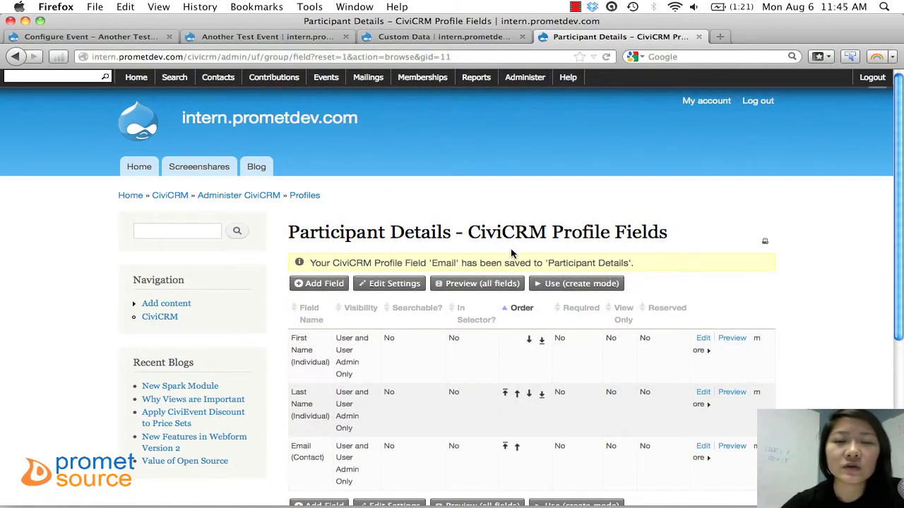
Step: In the configuration of Another Test Event, set the top-of-page profile for additional participants to Participant Details
scroll(512, 254, down, 3)
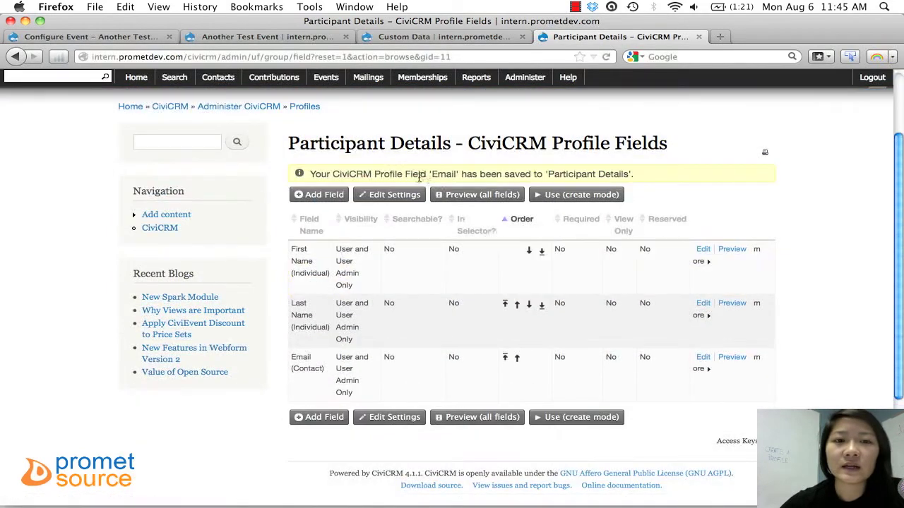
scroll(478, 183, up, 2)
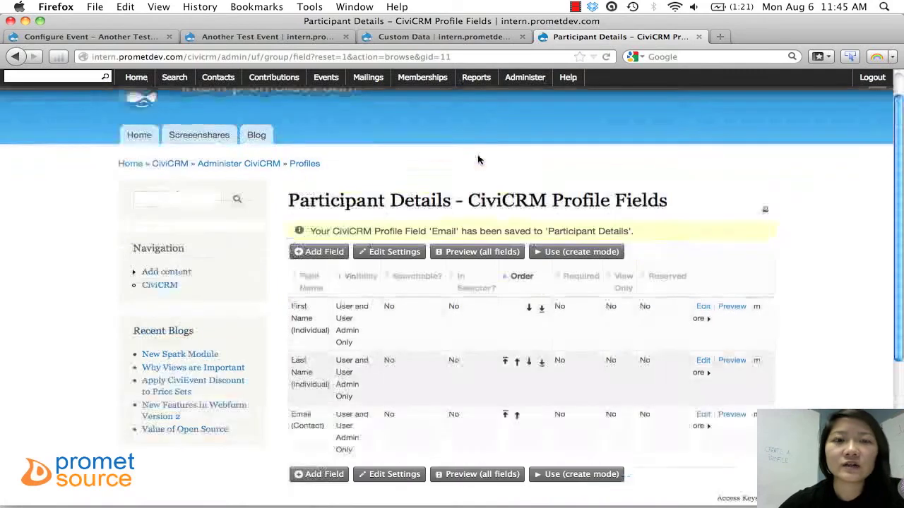
click(228, 36)
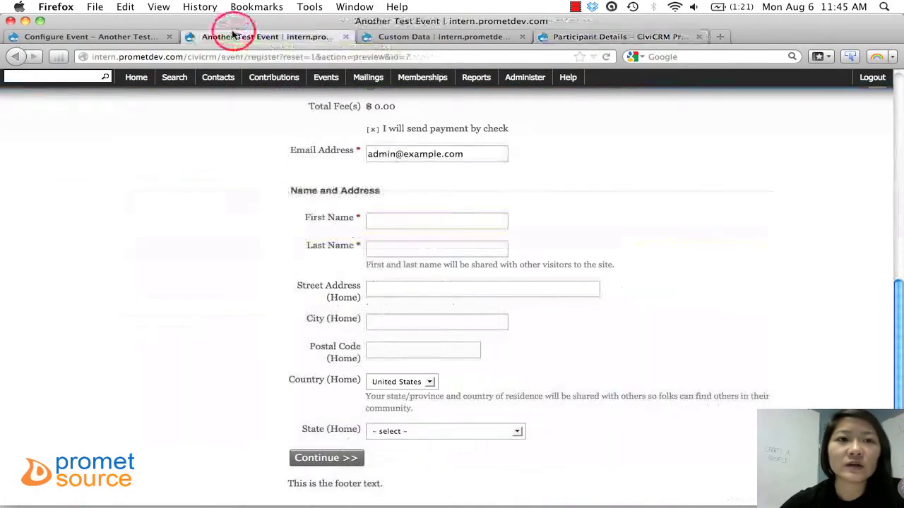
click(94, 37)
click(605, 56)
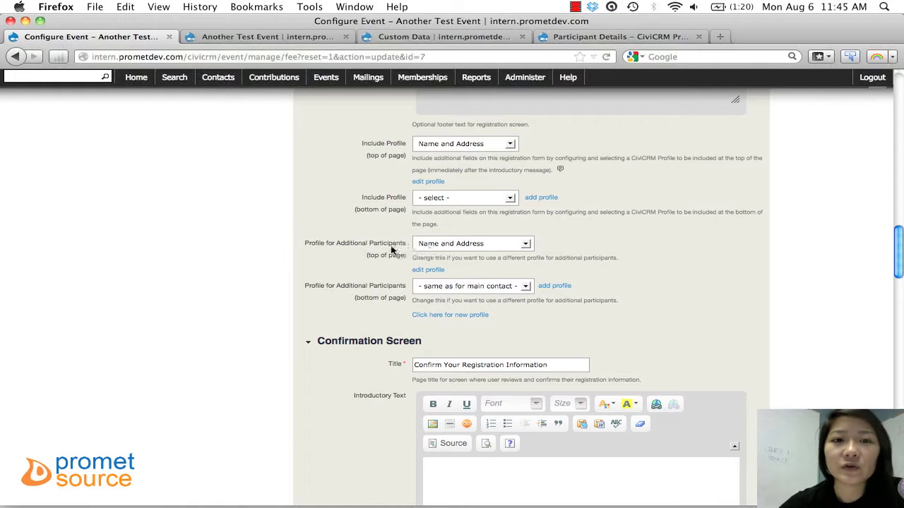
click(431, 245)
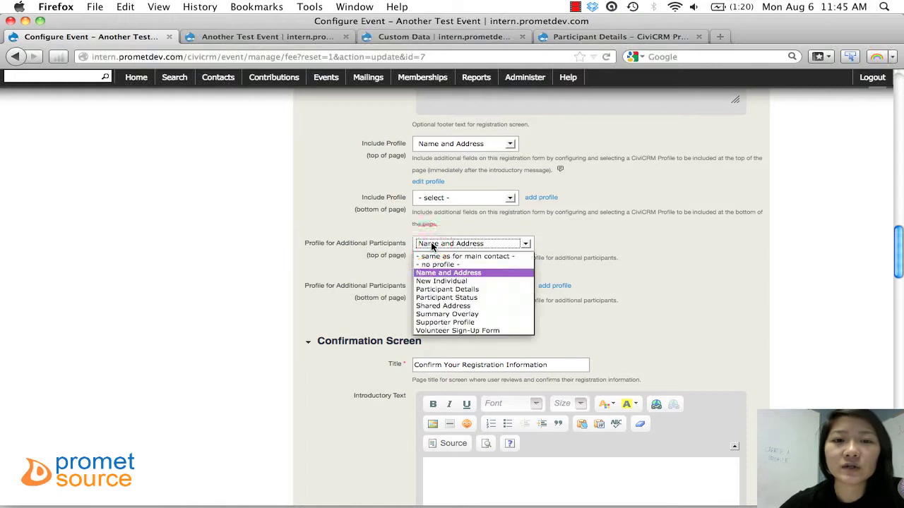
click(470, 290)
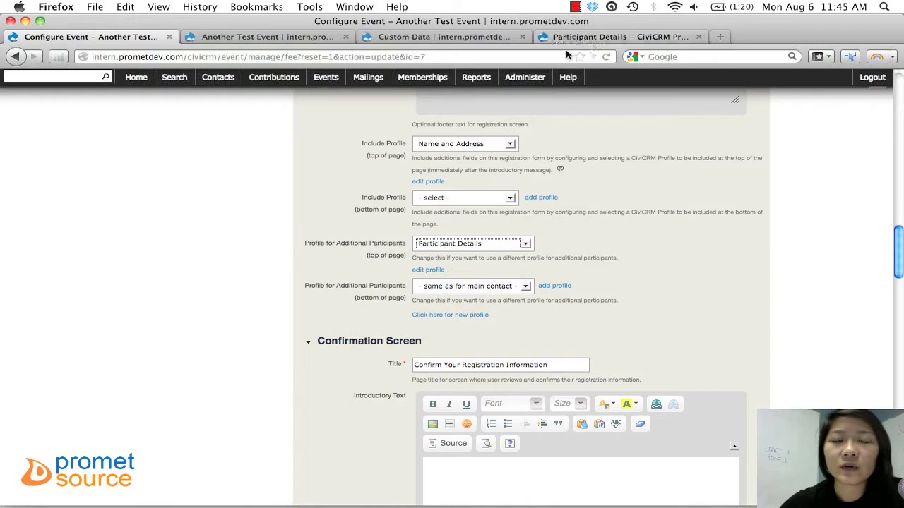
Step: Check which profiles can be included at the bottom of the registration page, without choosing one
click(593, 269)
scroll(593, 269, up, 3)
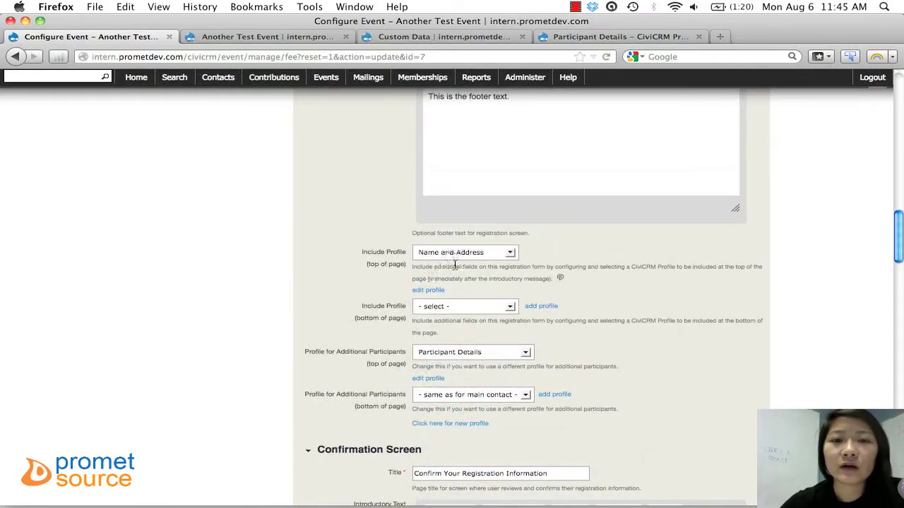
click(449, 308)
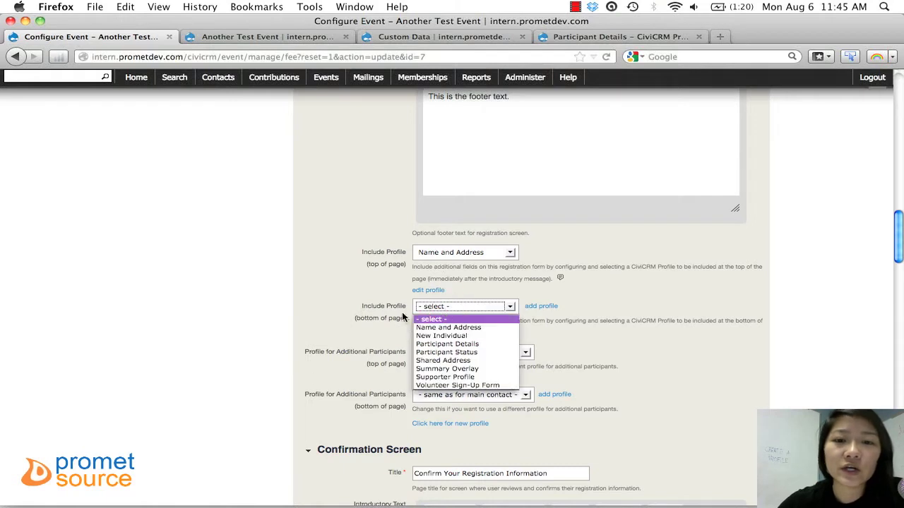
click(349, 313)
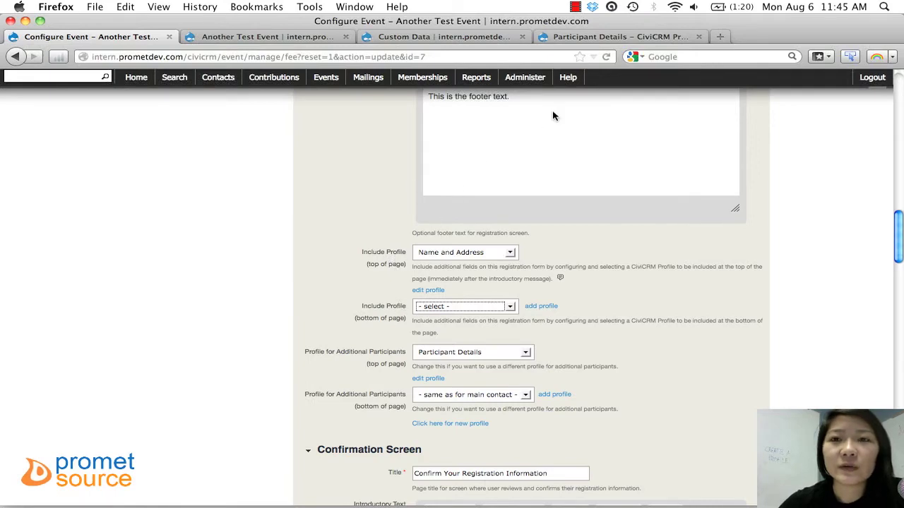
Step: Return from the Participant Details fields to the list of user-defined CiviCRM profiles
click(580, 37)
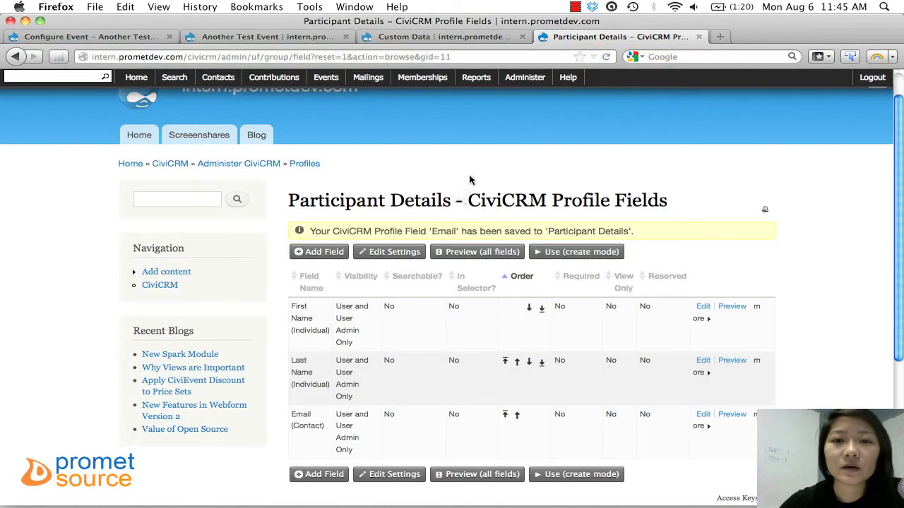
click(519, 77)
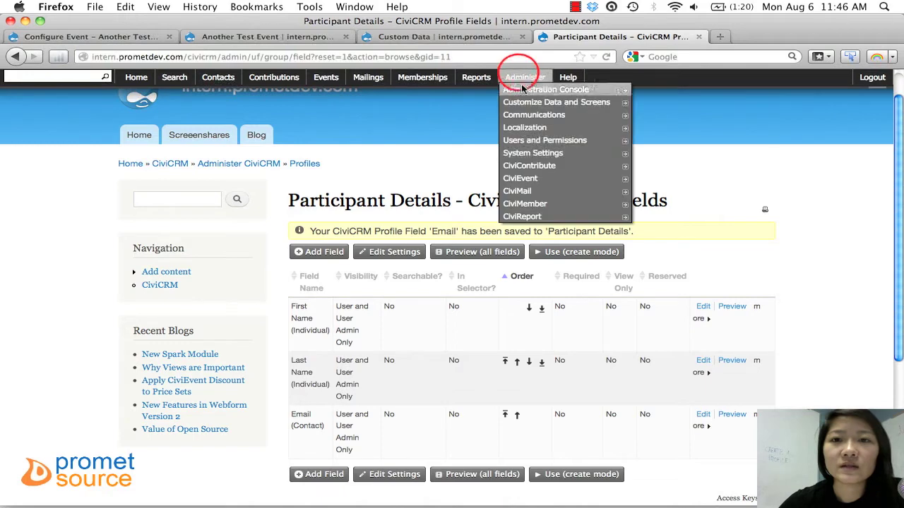
mouse_move(528, 101)
click(633, 117)
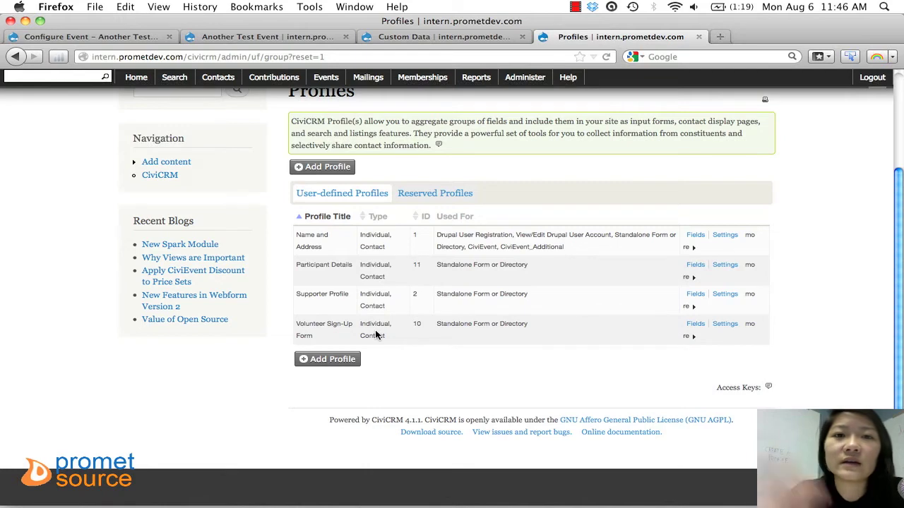
Step: Start a new set of custom fields from the Custom Data page
click(427, 37)
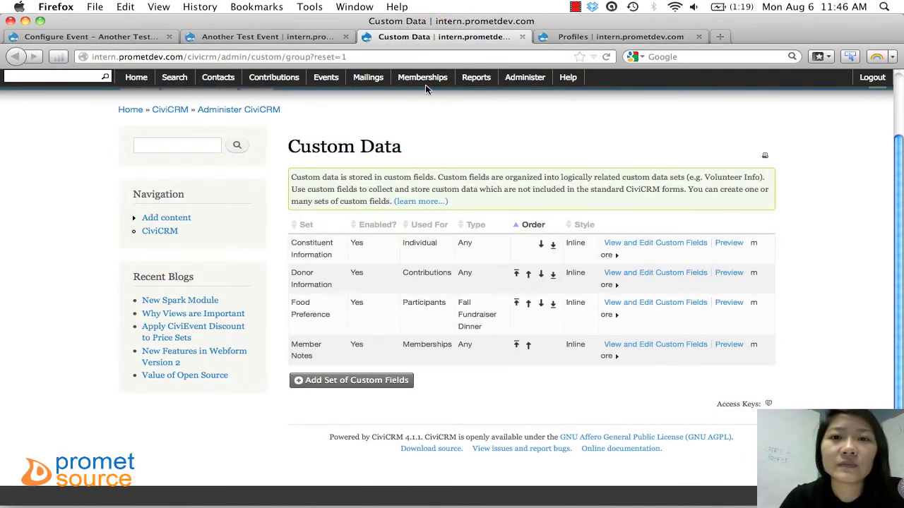
mouse_move(525, 77)
mouse_move(519, 102)
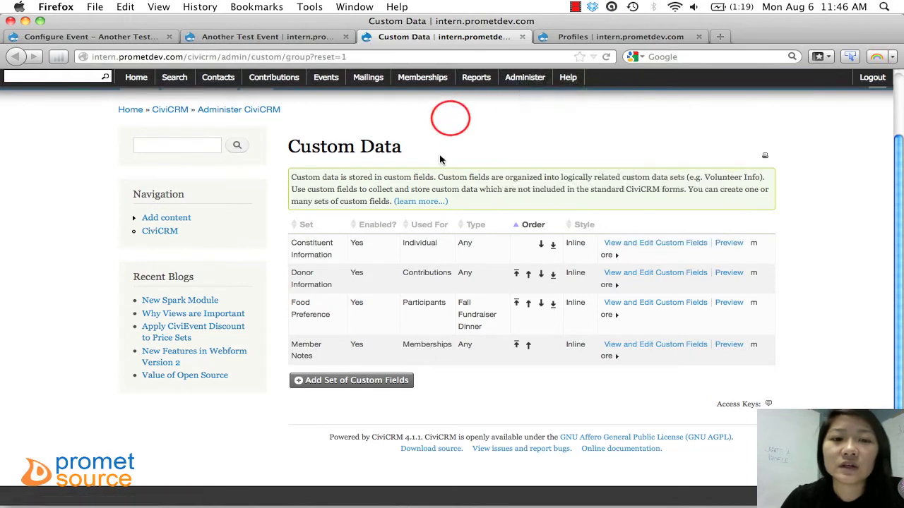
click(351, 382)
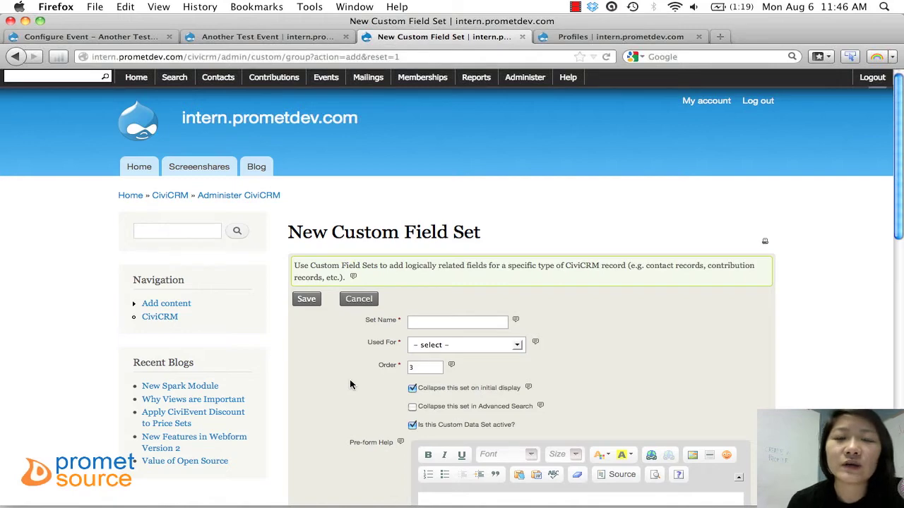
scroll(367, 297, down, 3)
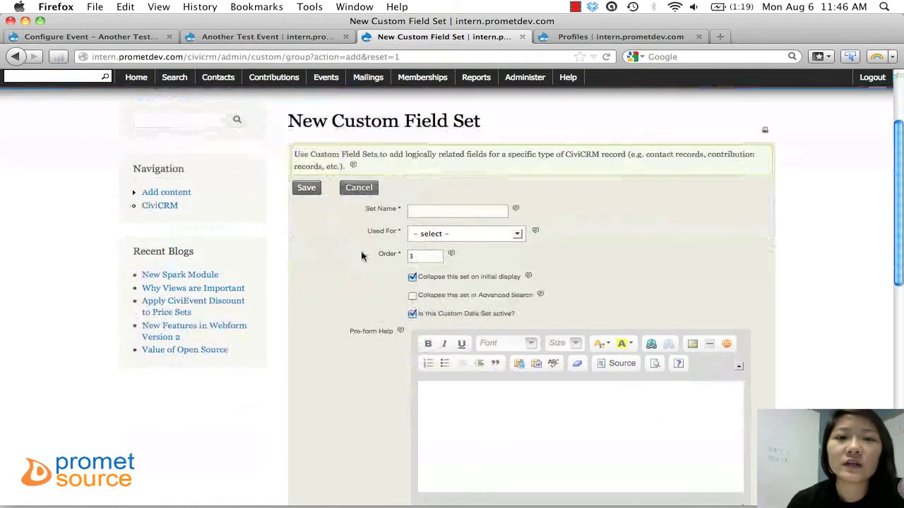
click(427, 212)
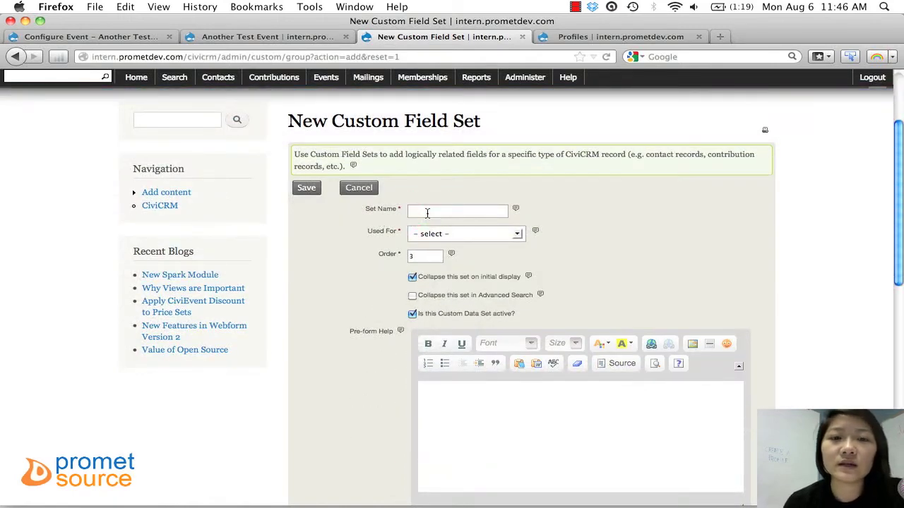
scroll(427, 212, up, 1)
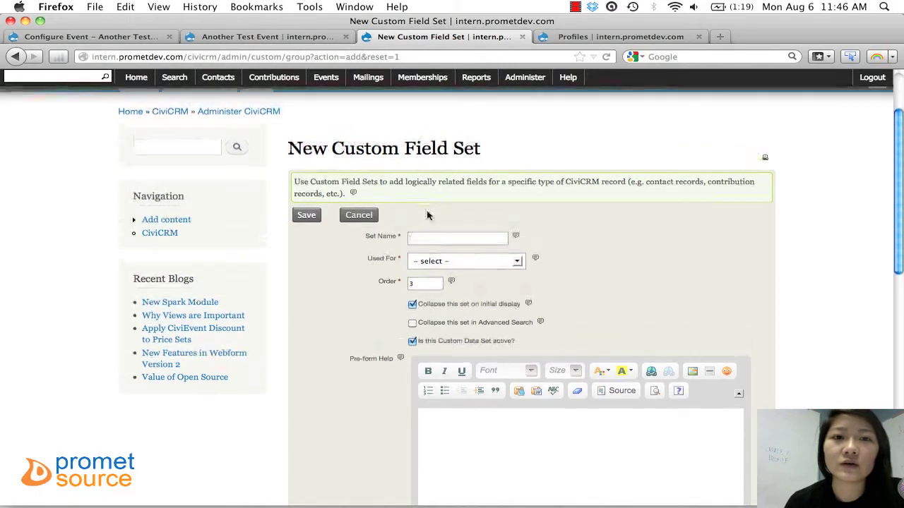
click(525, 77)
mouse_move(565, 103)
click(457, 130)
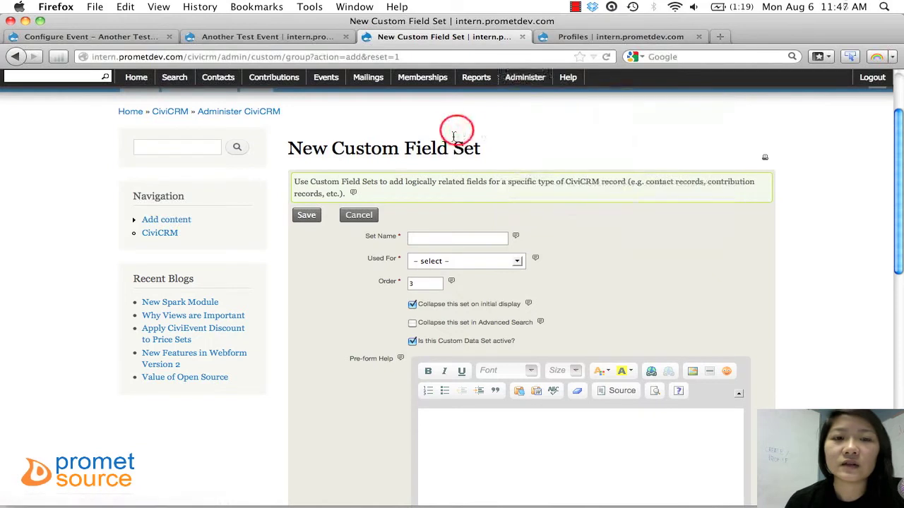
Step: Name the new custom field set Other Information and assign it to Events
click(424, 240)
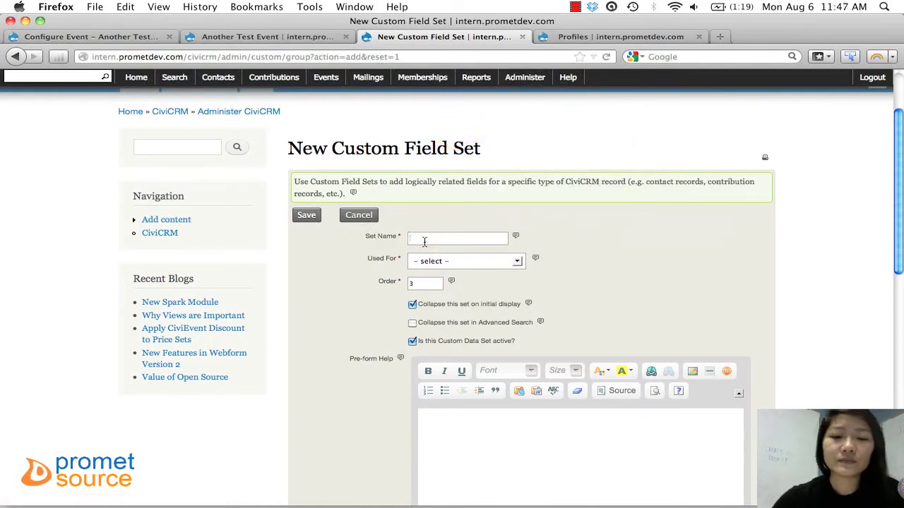
text(Other Info)
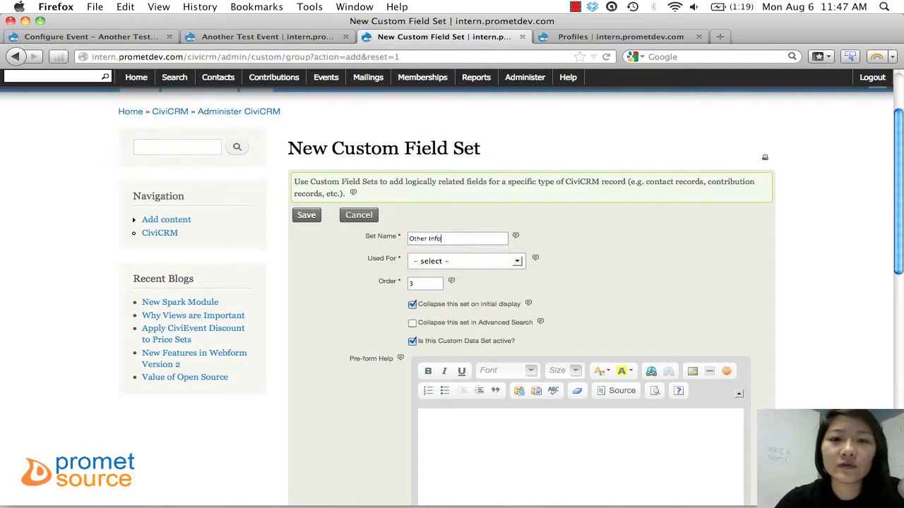
text(rmation)
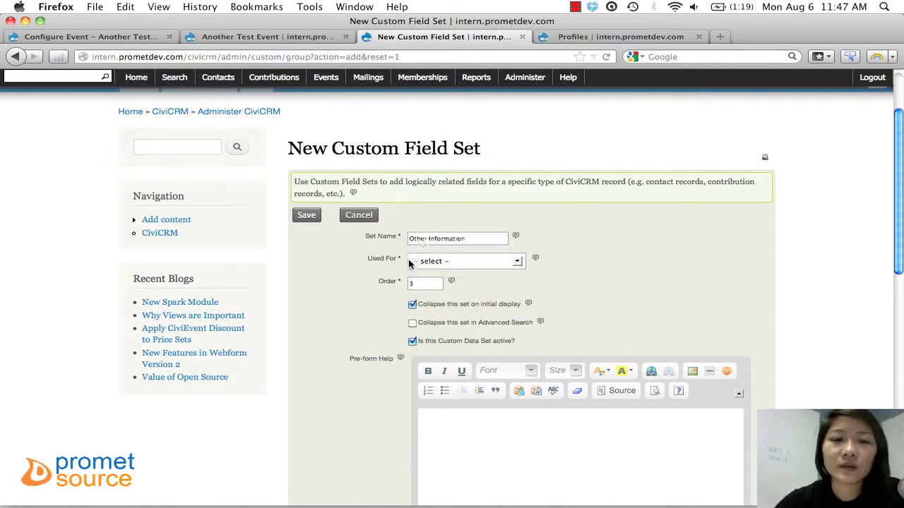
click(410, 261)
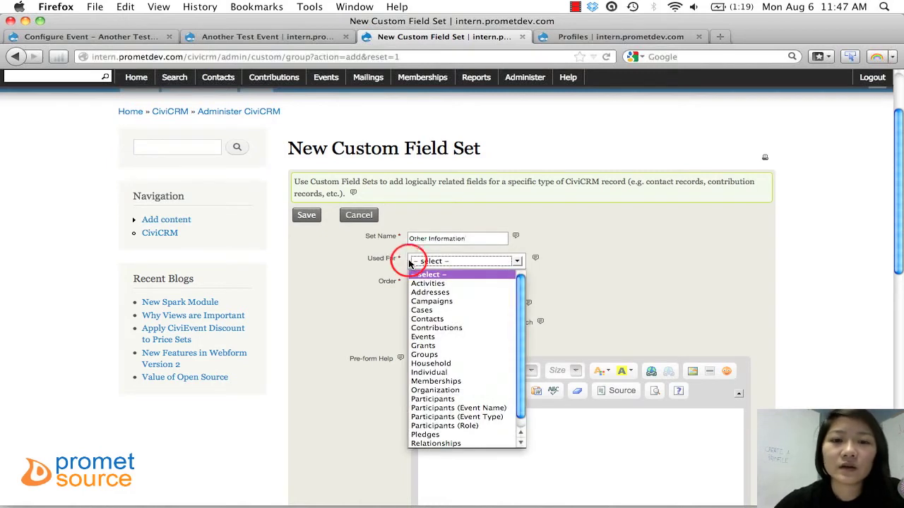
click(436, 337)
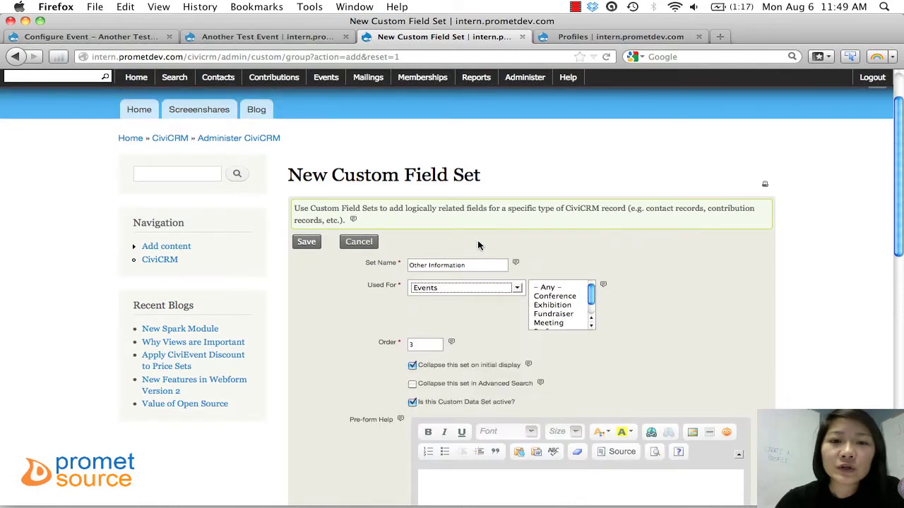
Step: Change what the Other Information set is used for to Participants and save the set
click(460, 288)
key(Down)
key(Down)
key(Down)
key(Down)
key(Down)
key(Down)
key(Down)
key(Down)
key(Down)
key(Escape)
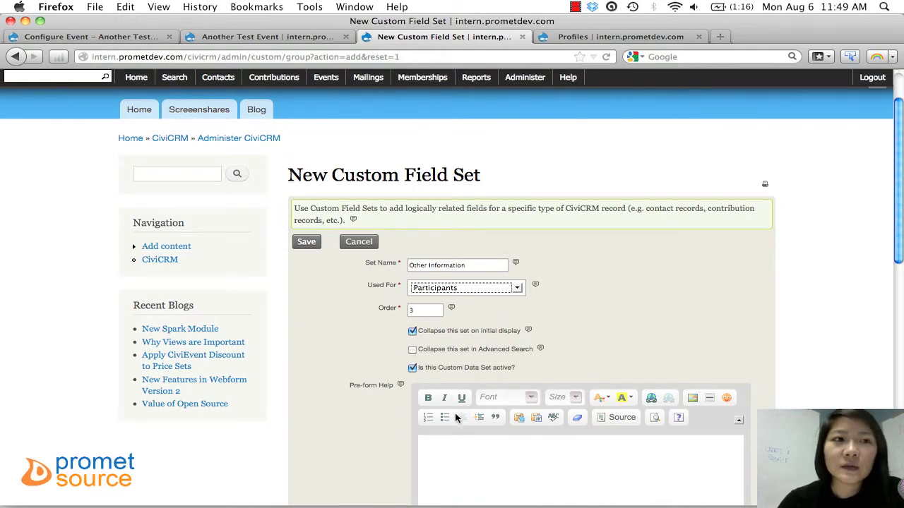
scroll(360, 344, down, 4)
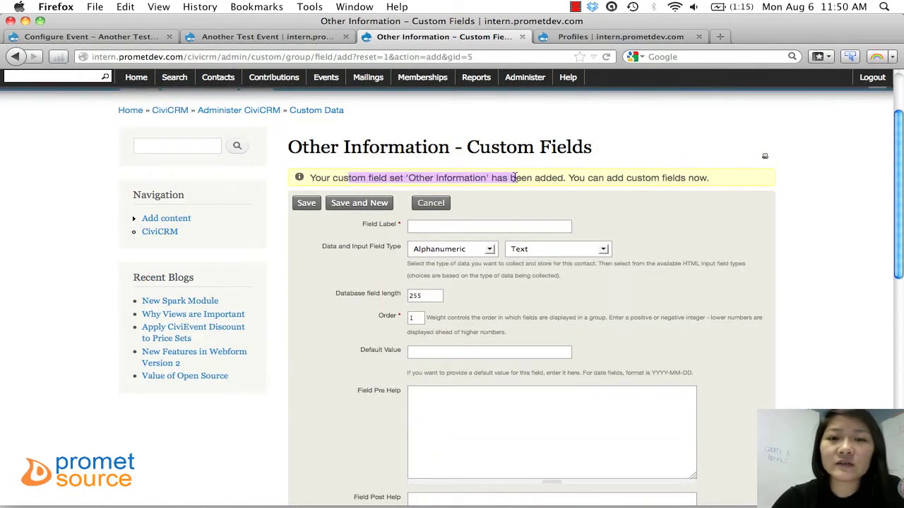
Step: Add an alphanumeric text field labelled Favorite Color to the Other Information set, saving it and starting another field
click(567, 182)
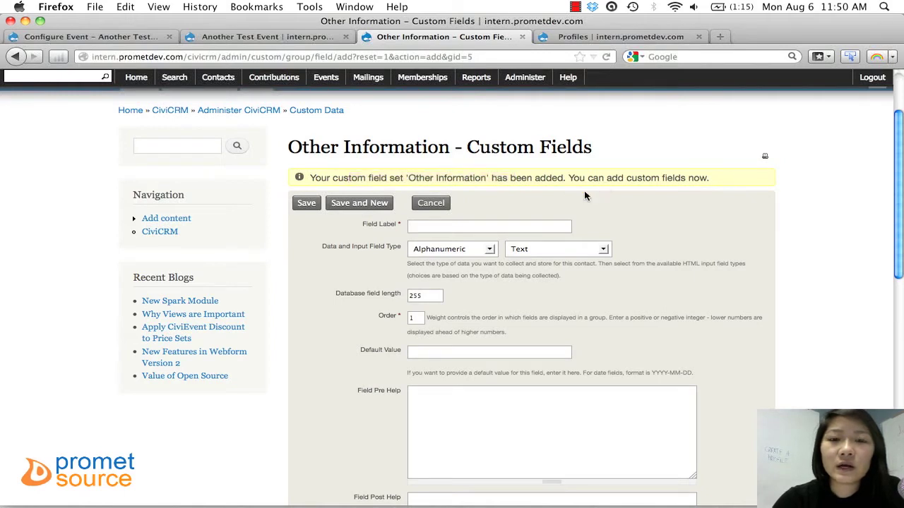
click(436, 230)
text(Fav)
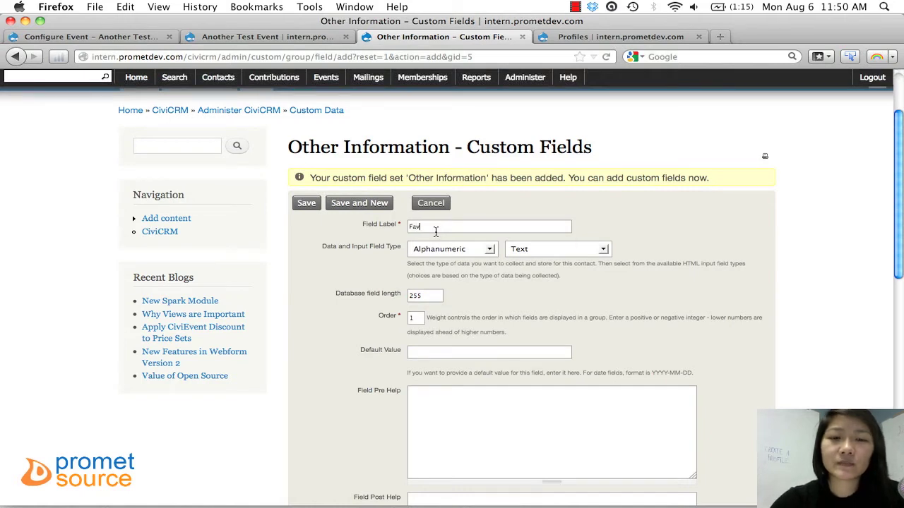
text(orite Co)
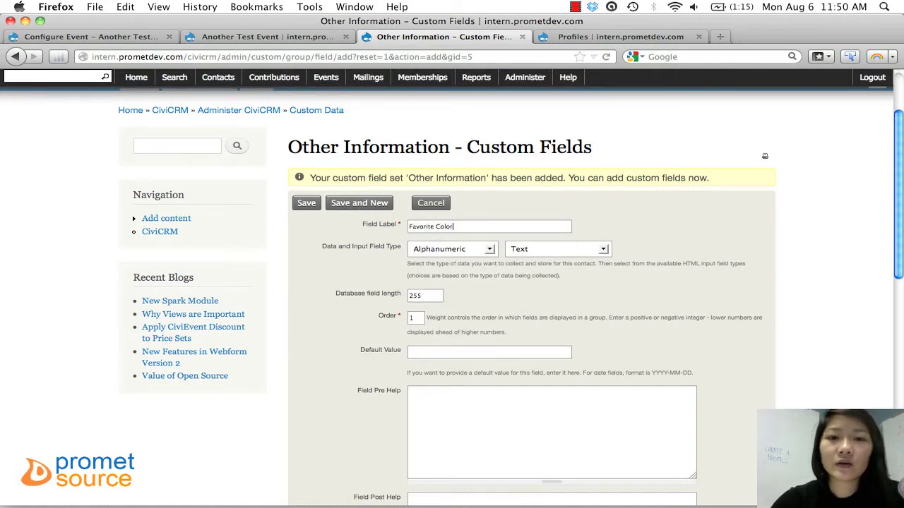
text(lor)
click(522, 249)
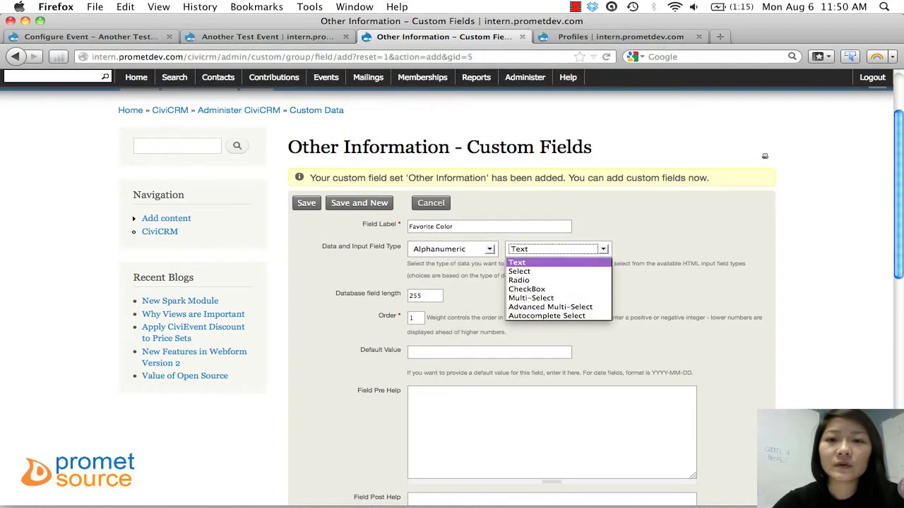
click(517, 263)
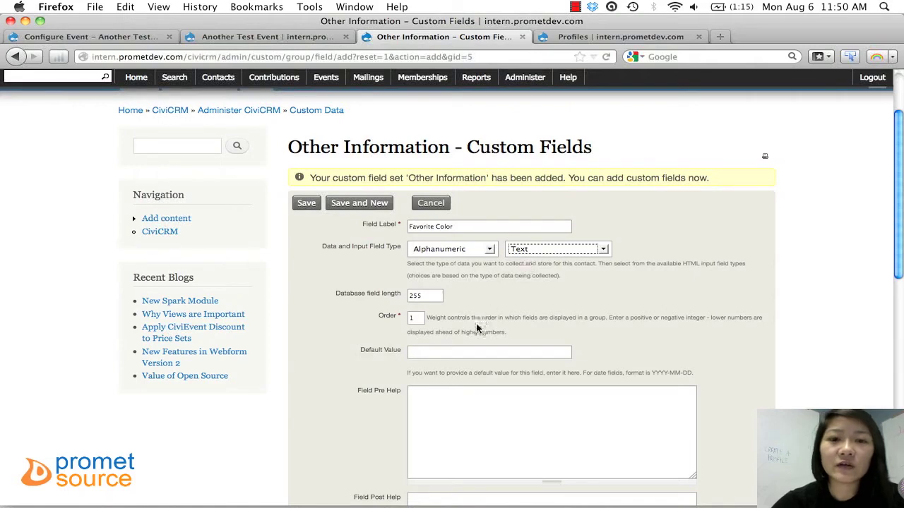
scroll(477, 327, down, 10)
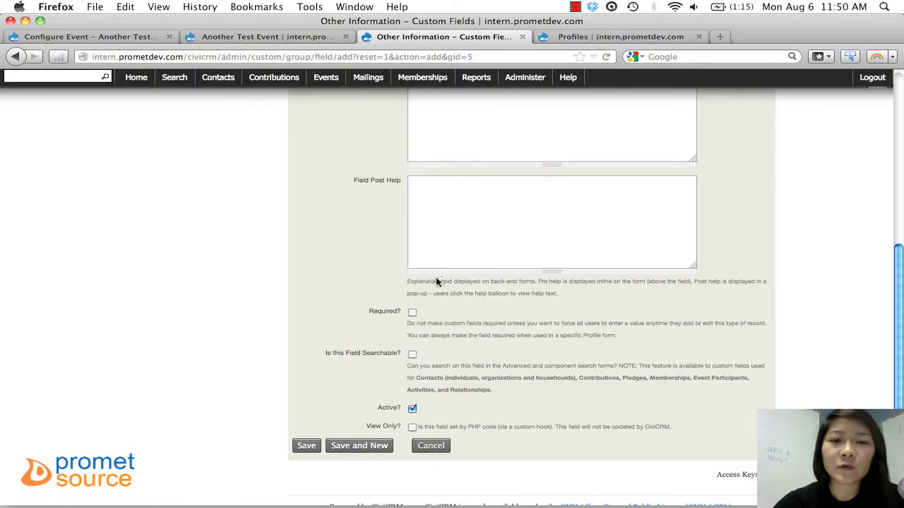
click(412, 315)
key(Return)
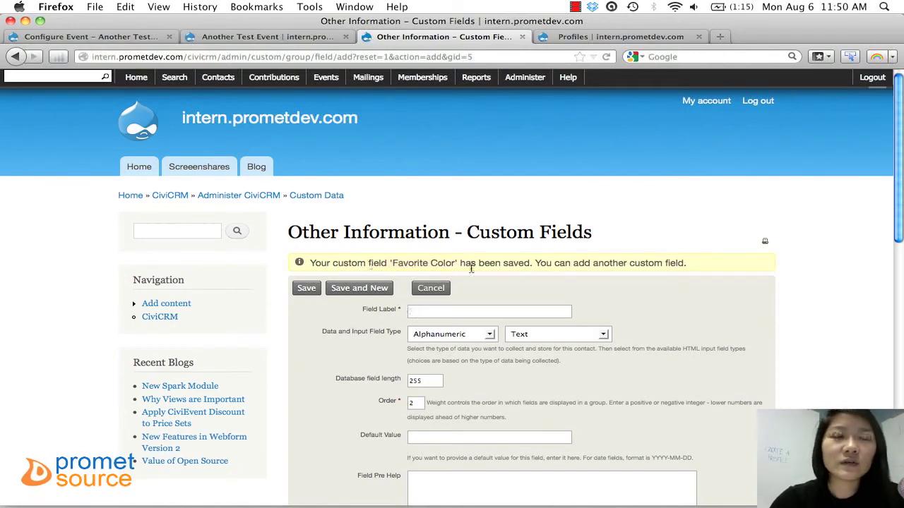
Step: Add an alphanumeric text field labelled Favorite Sport, saving it and starting another field
text(Favorite Sport)
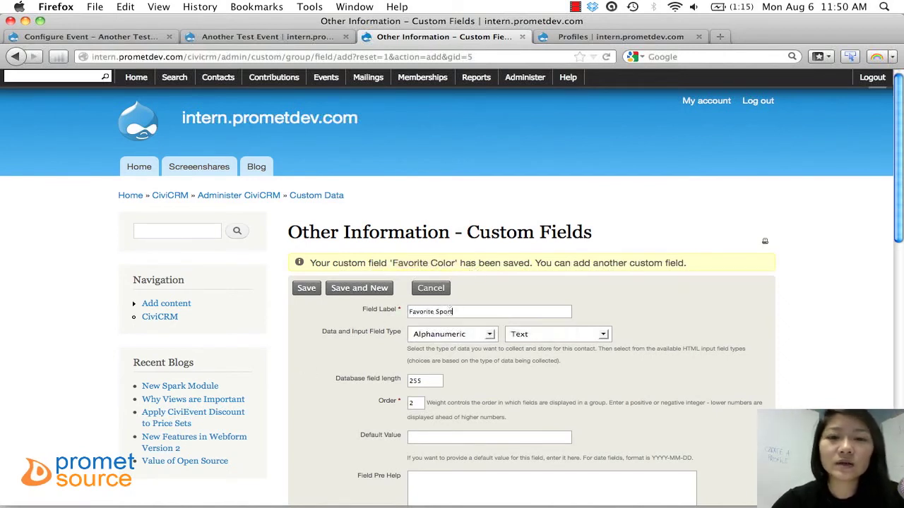
scroll(447, 313, down, 12)
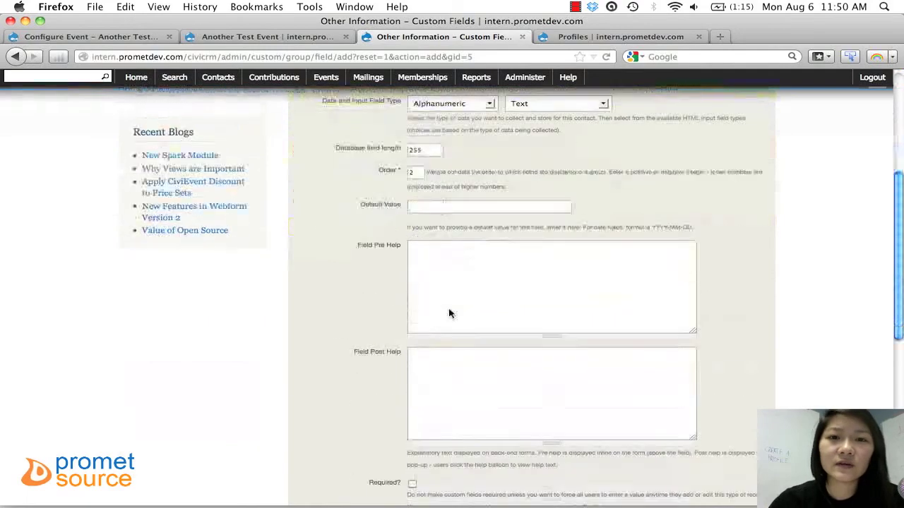
click(360, 348)
Step: Label the third custom field Favorite Time of Day and set its input type to CheckBox
text(Favorite Time of)
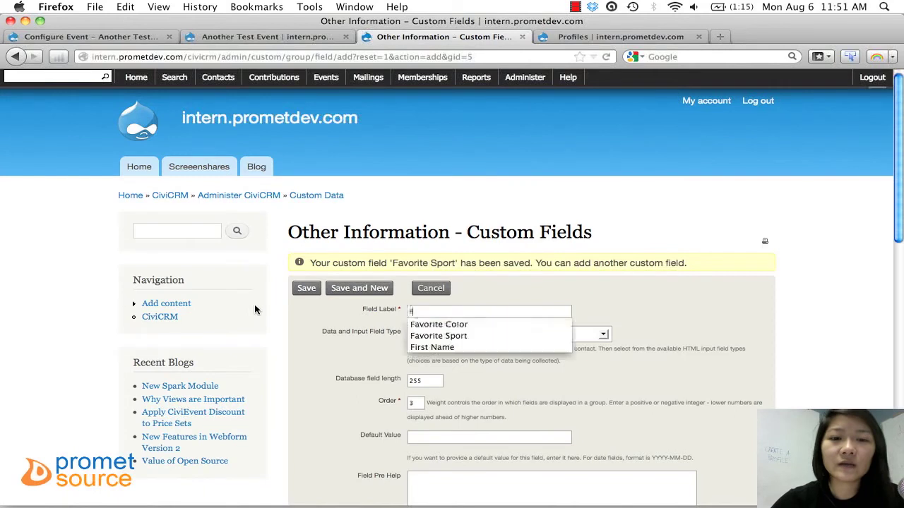
key(BackSpace)
key(BackSpace)
key(BackSpace)
key(BackSpace)
text(Time of Day)
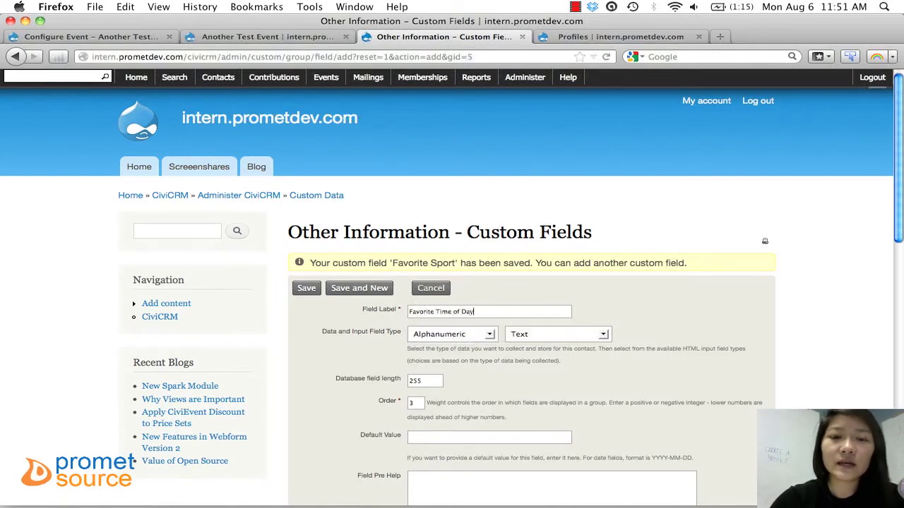
click(544, 334)
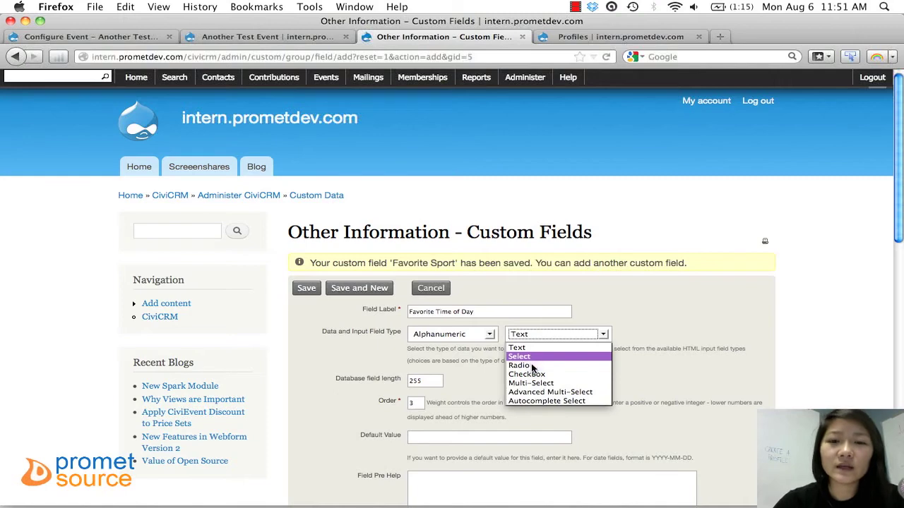
key(Down)
key(Down)
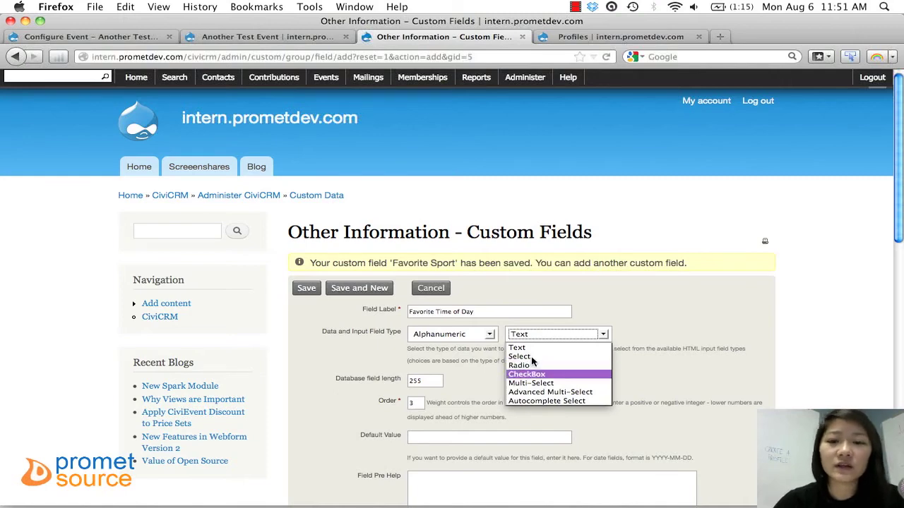
key(Return)
Step: Label the multiple choice options Morning, Afternoon and Night, adding a third choice row
scroll(531, 358, down, 5)
click(463, 366)
text(Mornin)
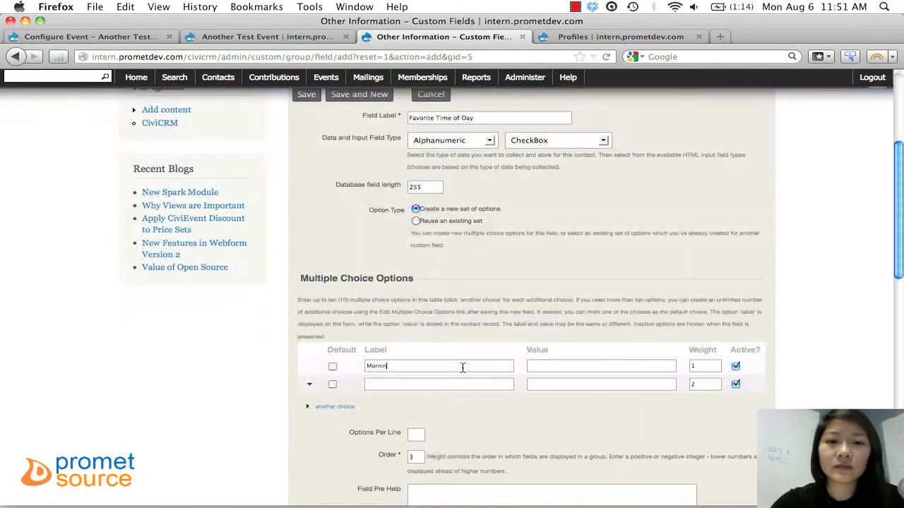
text(gAfternoon)
click(335, 406)
text(Night)
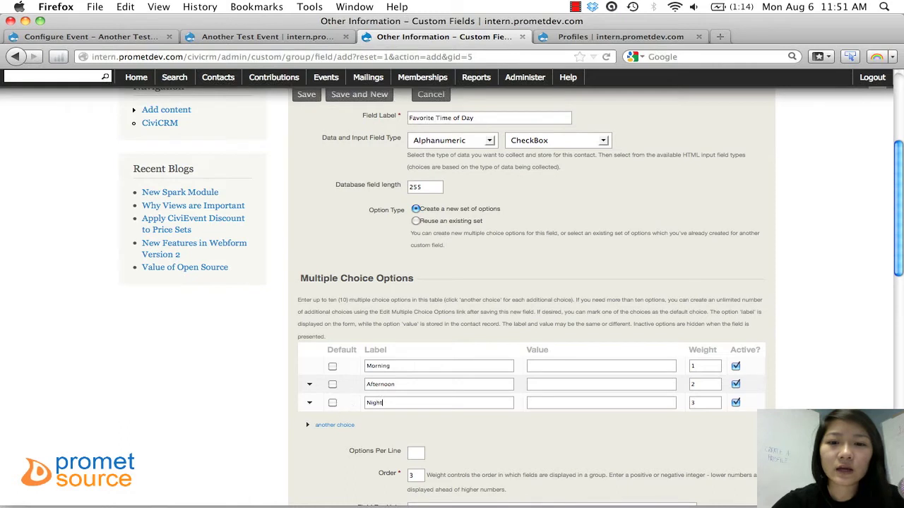
Step: Give the three choices the values morning, afternoon and night, and save the Favorite Time of Day field
click(545, 365)
text(morn)
text(afternoon)
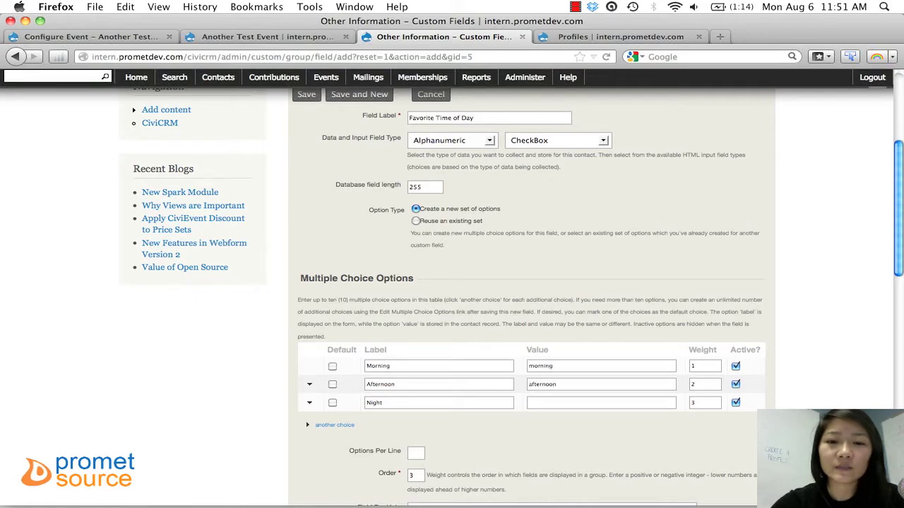
scroll(556, 383, down, 5)
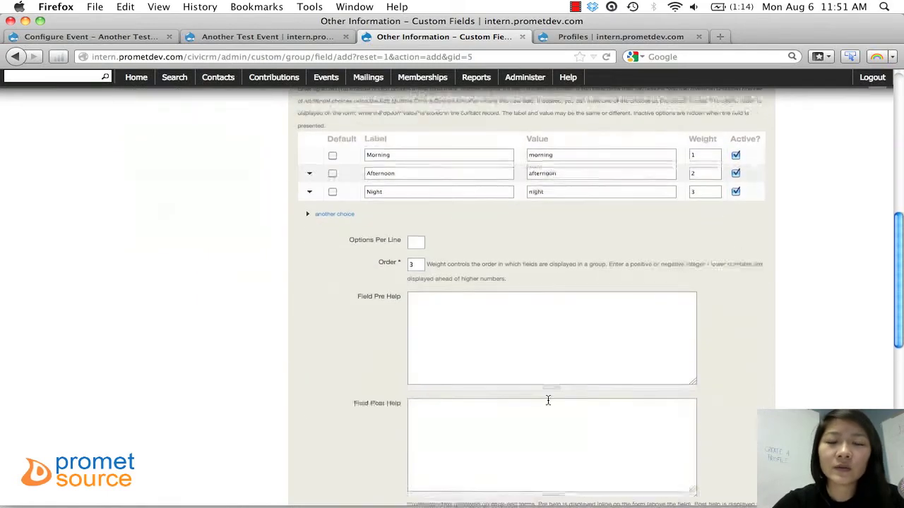
scroll(557, 402, up, 4)
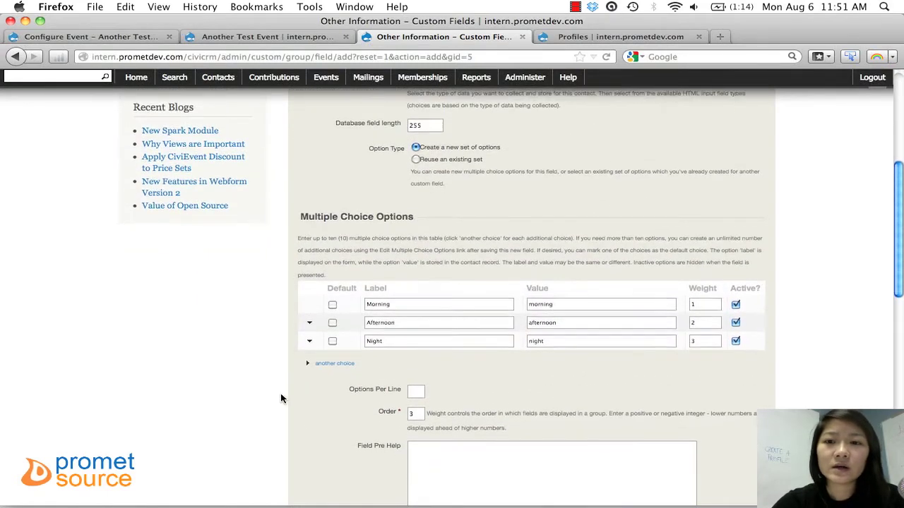
scroll(280, 399, down, 10)
click(307, 443)
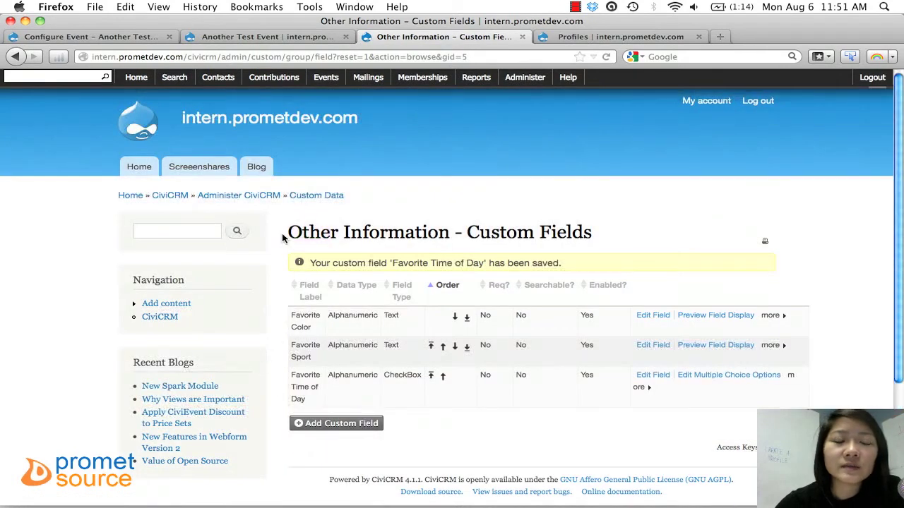
drag(285, 235, 480, 234)
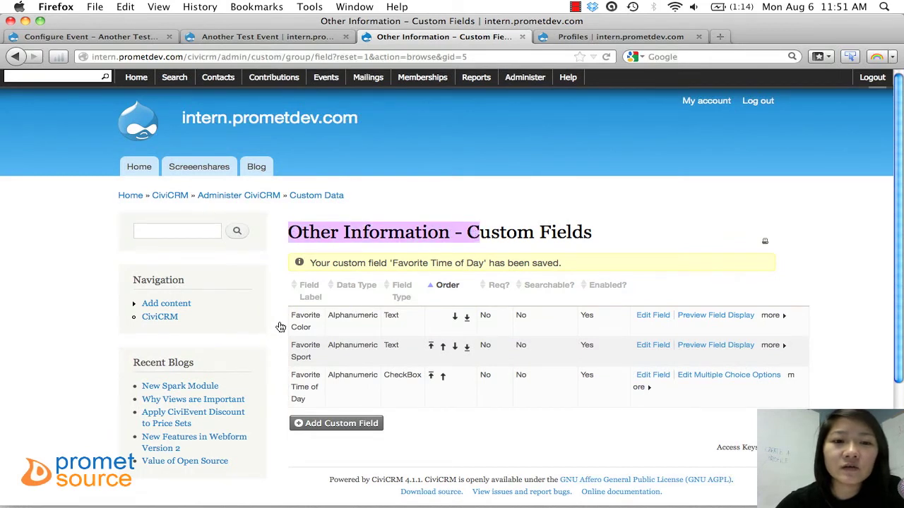
click(309, 356)
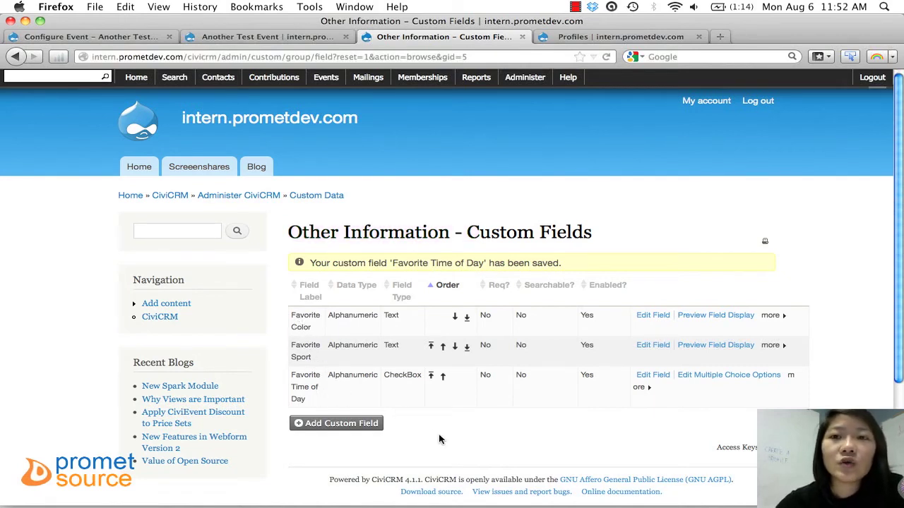
Step: Start a new CiviCRM profile from the Profiles page and name it Other Information
click(586, 37)
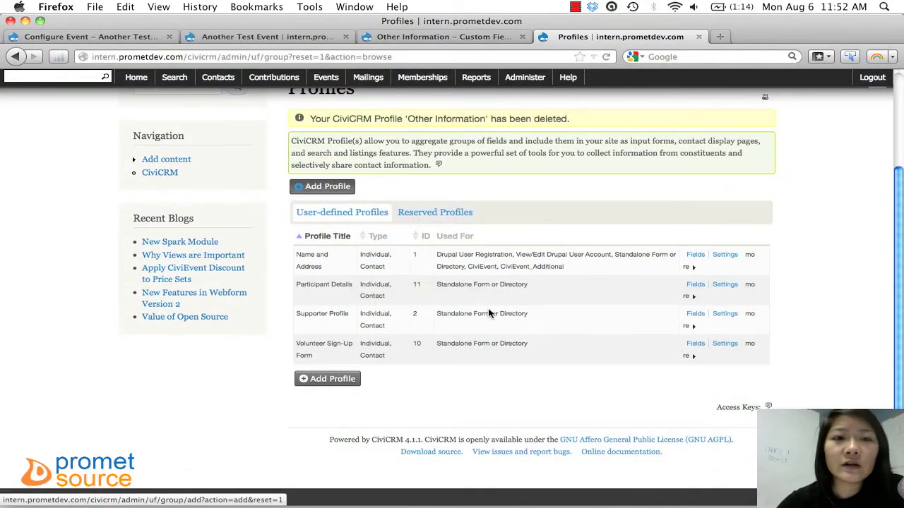
mouse_move(525, 77)
mouse_move(556, 103)
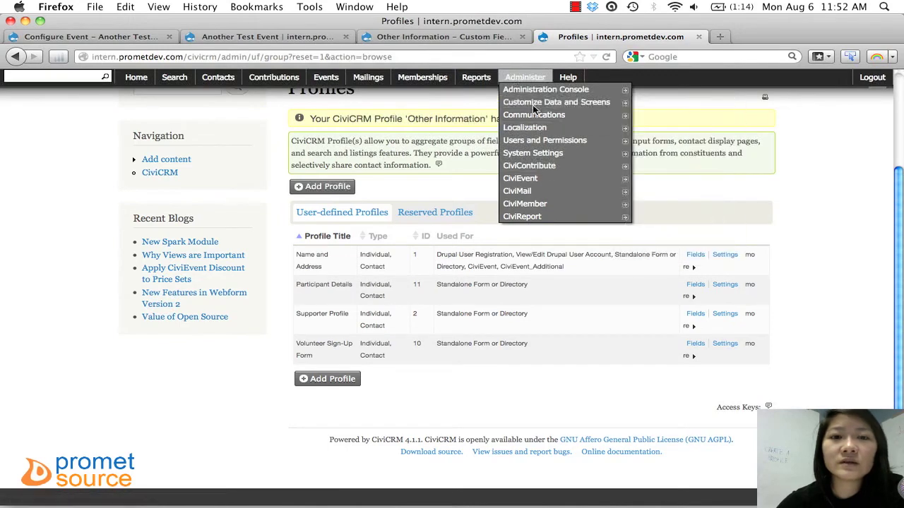
key(Return)
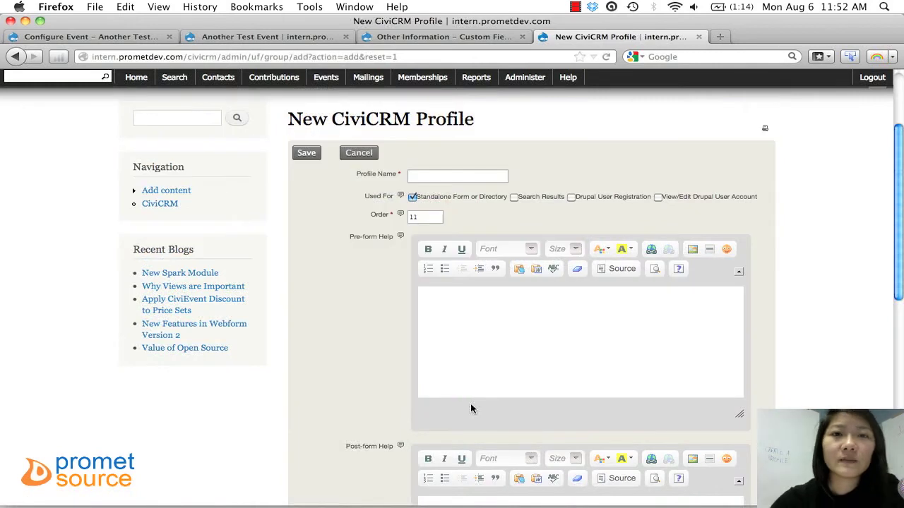
click(430, 177)
text(Other )
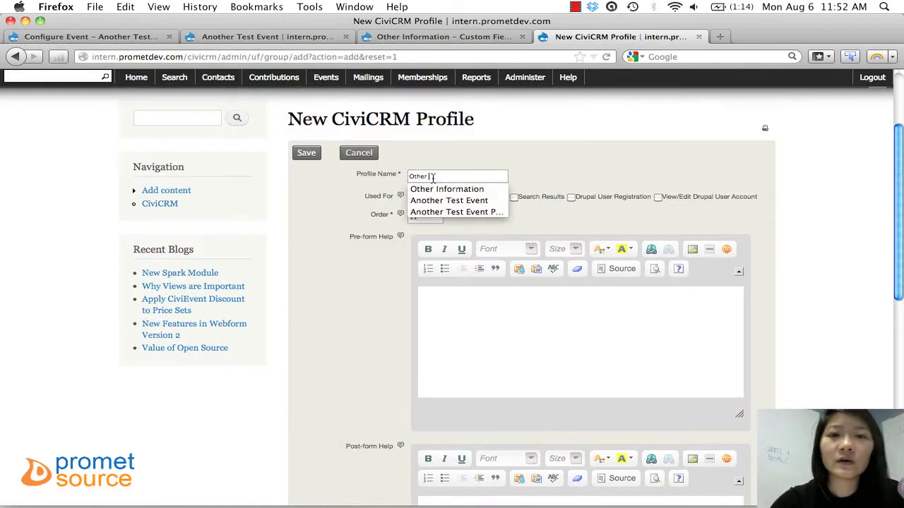
text(Information)
key(Down)
key(Return)
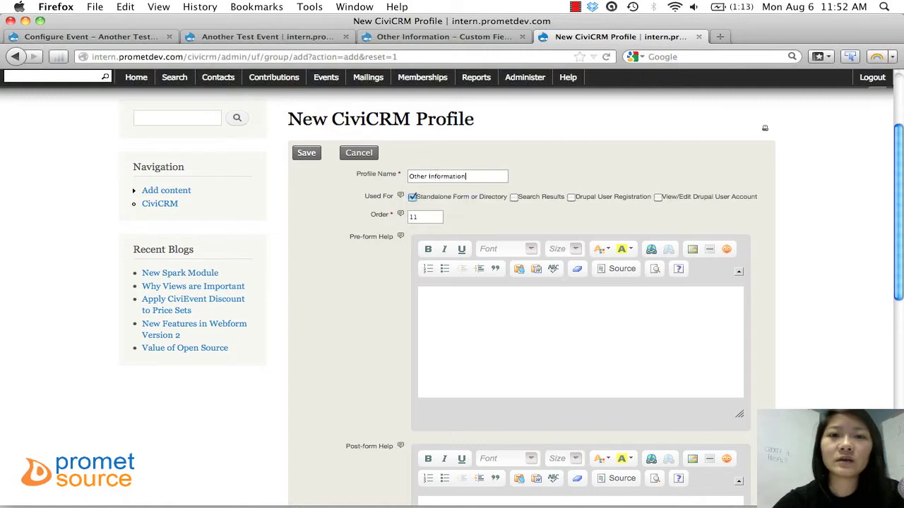
Step: Enter the pre-form help "Extra participant information to get to know you a little better." and save the profile
scroll(427, 182, down, 1)
scroll(444, 195, down, 8)
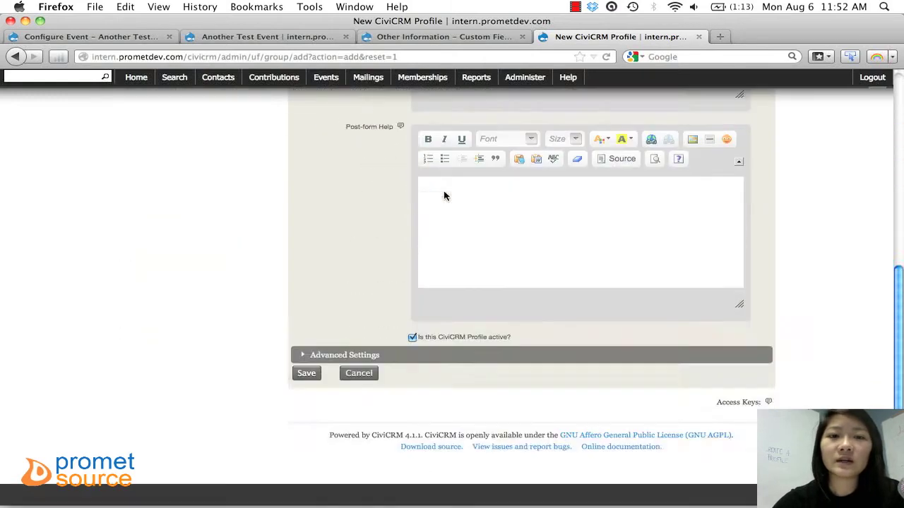
scroll(383, 226, up, 7)
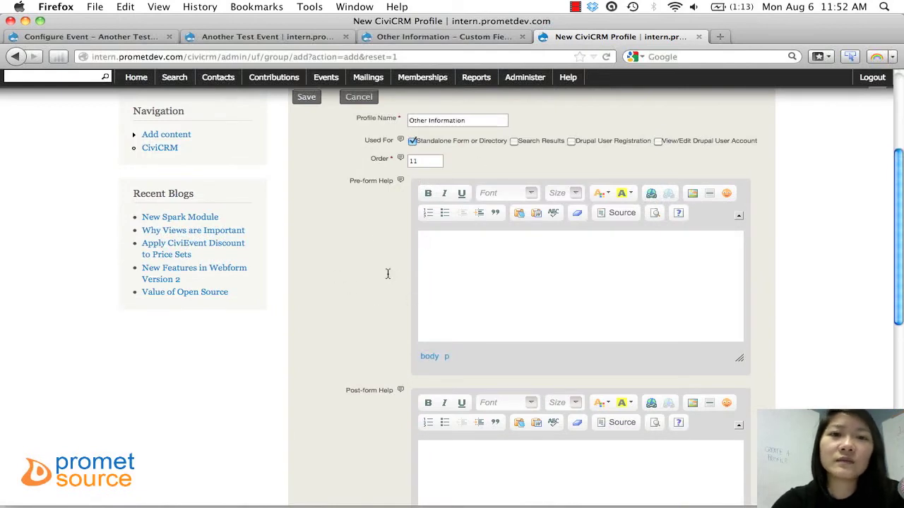
text(a participant information to get to know you a little better.)
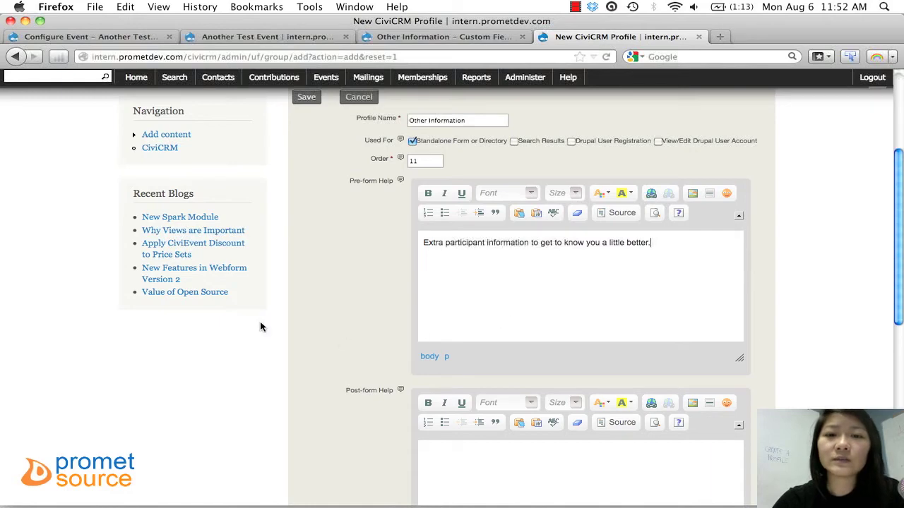
scroll(635, 238, down, 1)
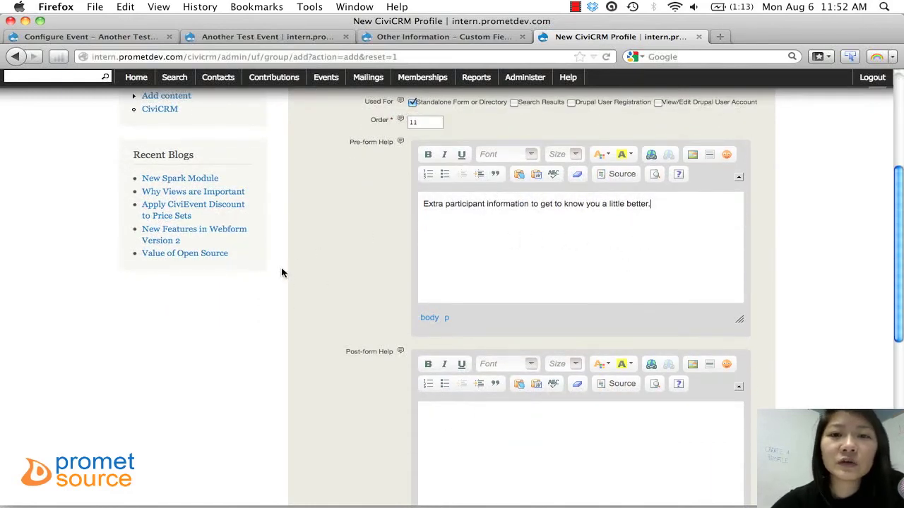
scroll(282, 272, down, 5)
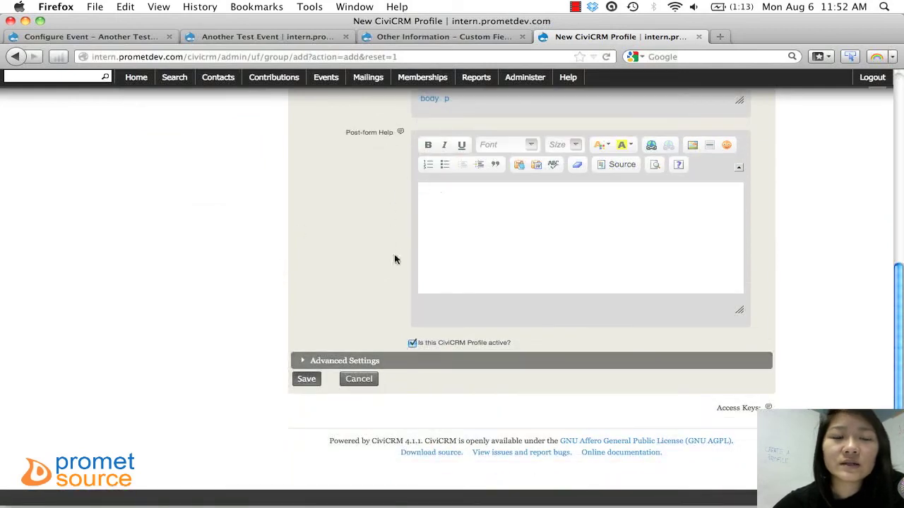
click(306, 378)
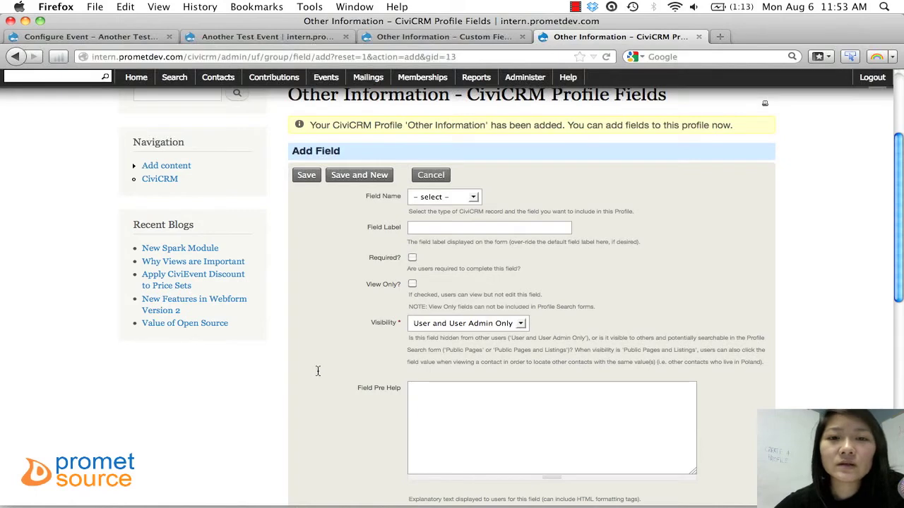
Step: Set the record type of the first Other Information profile field to Participants
click(428, 197)
click(427, 199)
key(ctrl+shift+Tab)
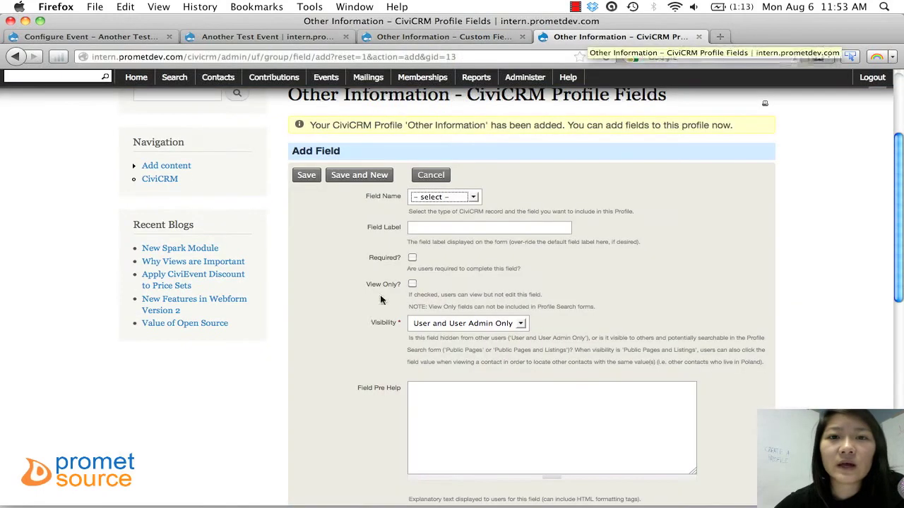
key(ctrl+Tab)
click(443, 197)
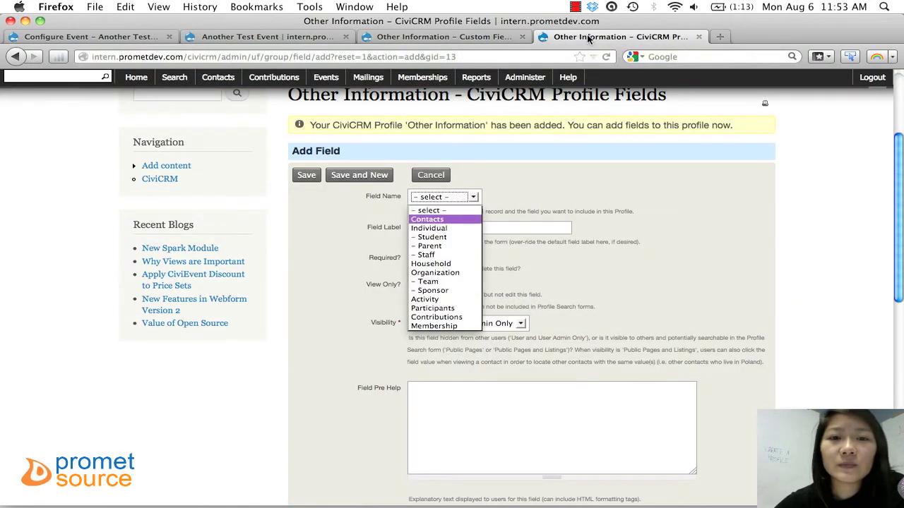
click(408, 202)
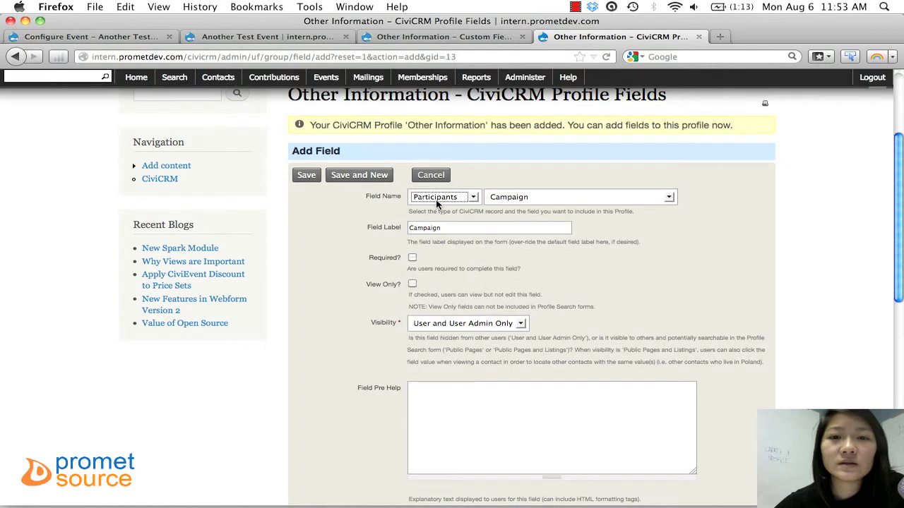
Step: Choose Favorite Color :: Other Information as the participant field and save it, continuing with a new field
key(Tab)
key(space)
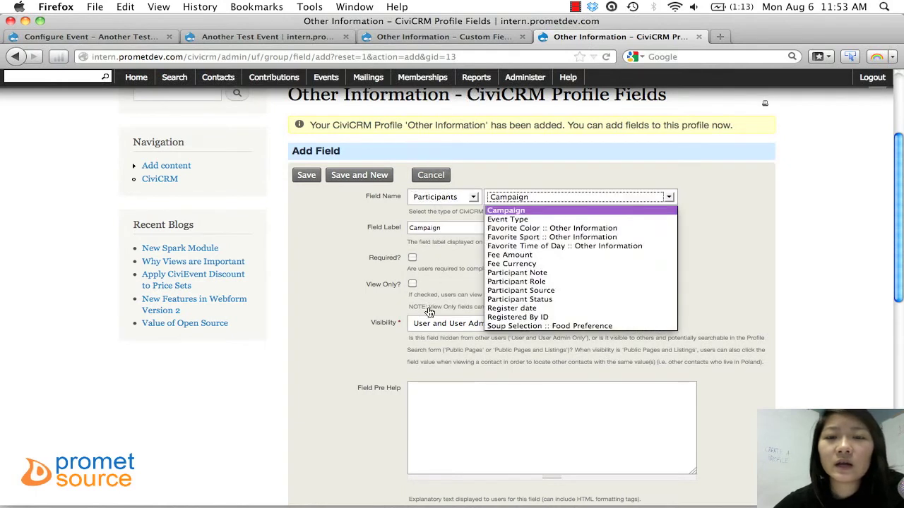
key(Down)
key(Down)
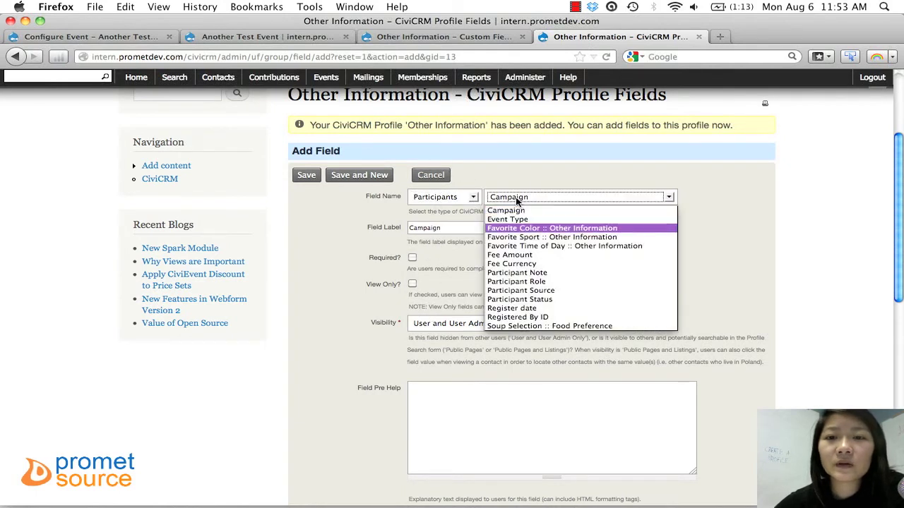
key(Down)
key(Down)
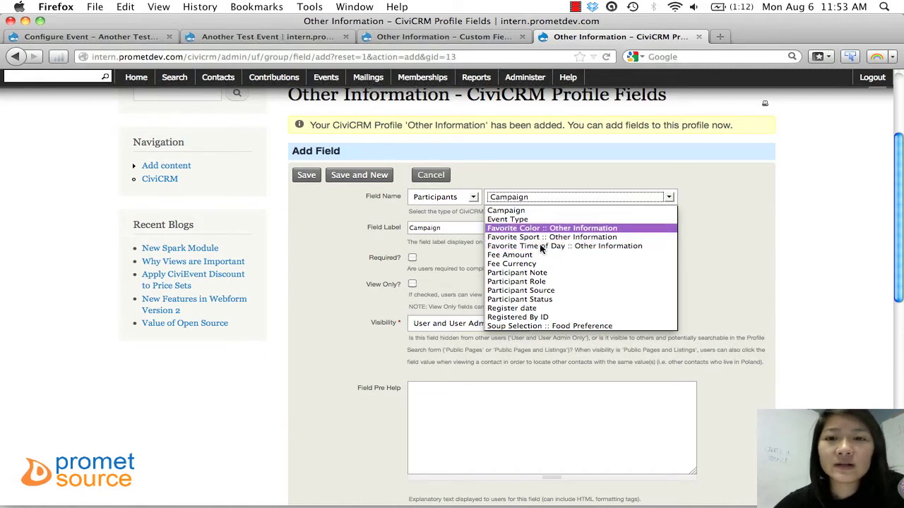
key(Return)
click(536, 233)
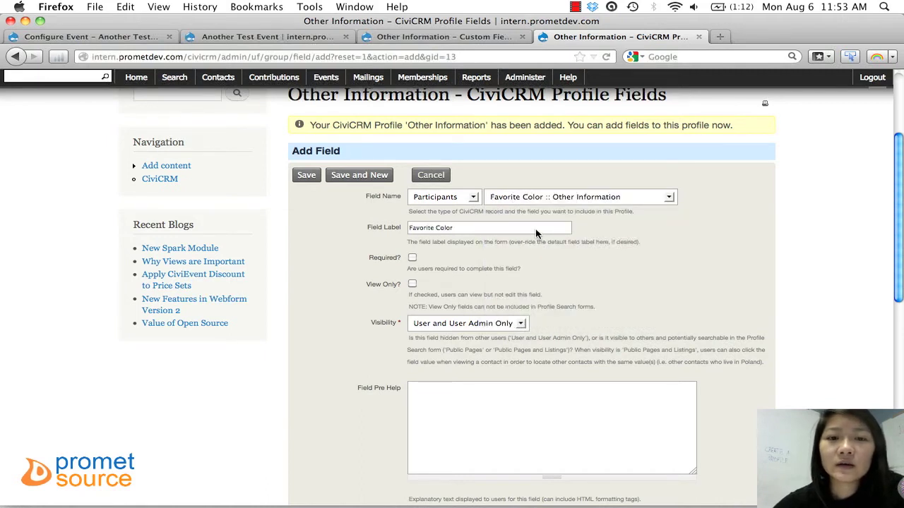
scroll(535, 232, down, 5)
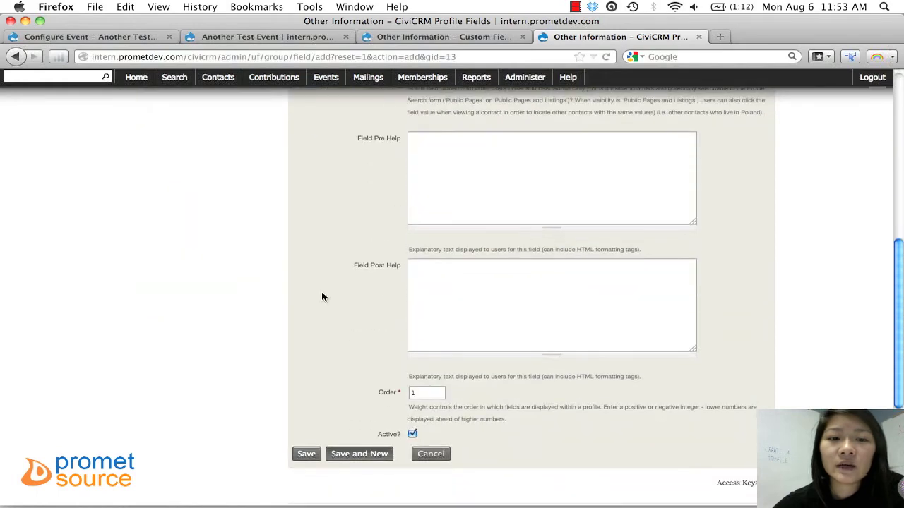
key(Return)
Step: Add the Participants field Favorite Sport :: Other Information to the profile and save it, continuing with a new field
click(473, 308)
click(473, 308)
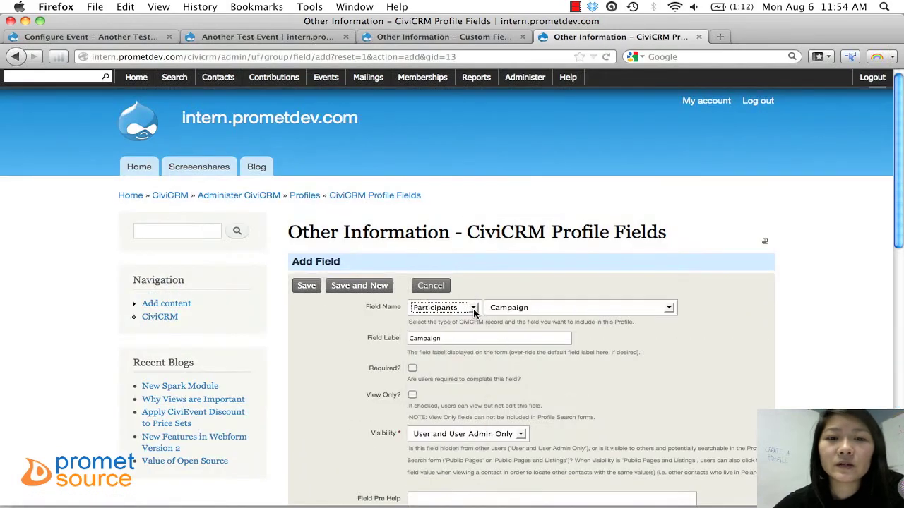
key(Tab)
key(space)
key(Down)
key(Down)
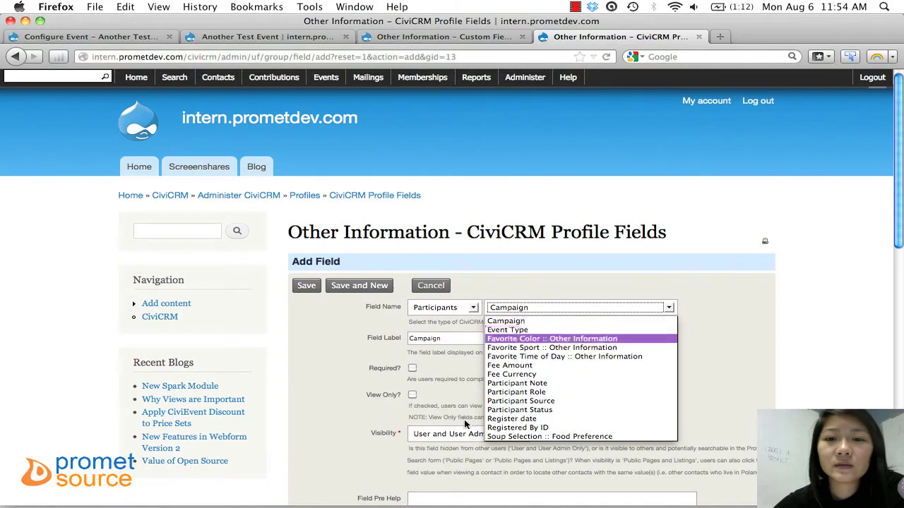
key(Down)
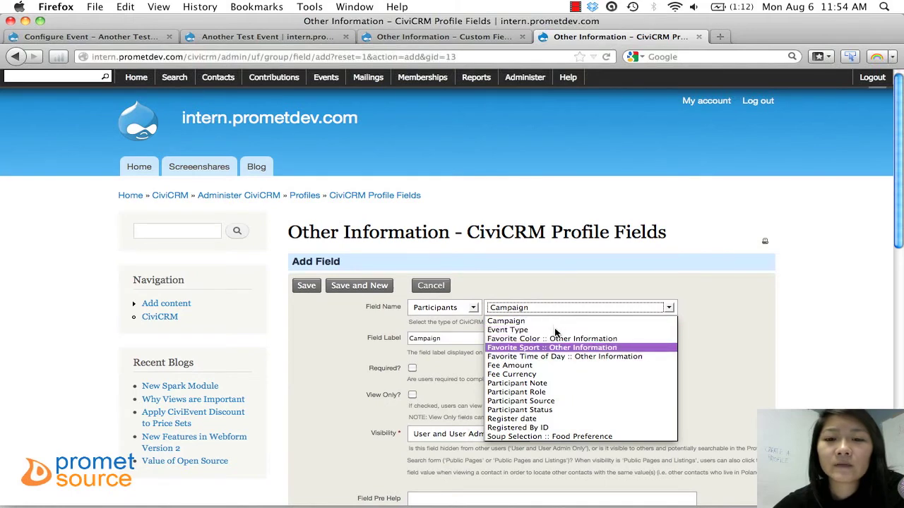
click(563, 348)
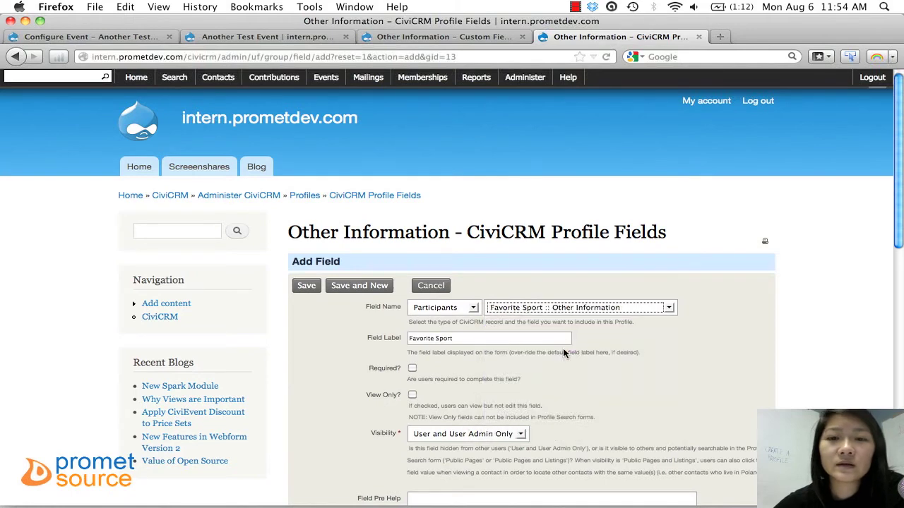
scroll(563, 349, down, 5)
scroll(562, 348, down, 5)
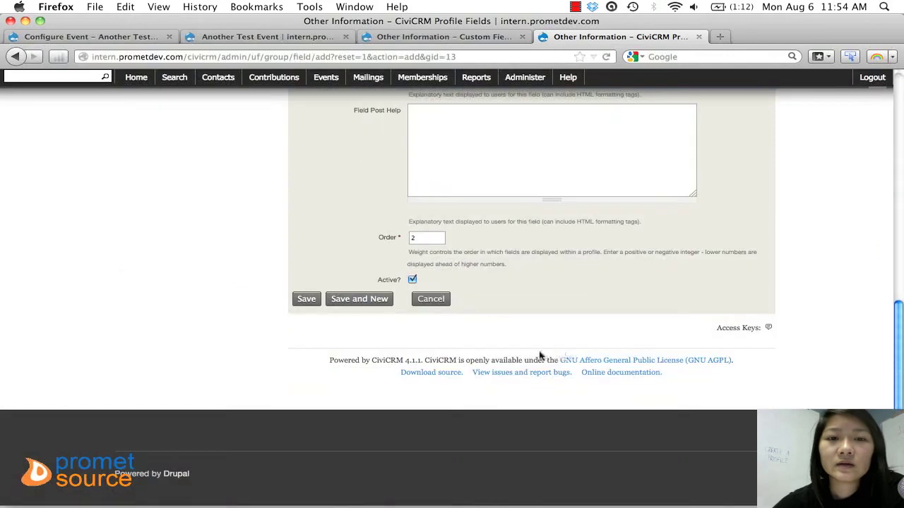
key(Return)
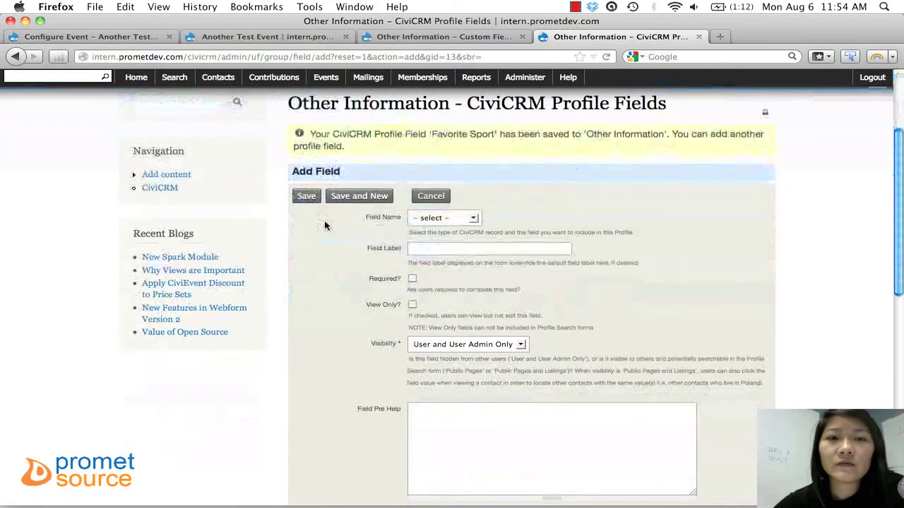
Step: Set the third profile field's record type to Participants
key(Down)
key(Down)
key(Down)
key(Down)
key(Down)
key(Down)
key(Down)
key(Down)
key(Down)
key(Down)
key(Down)
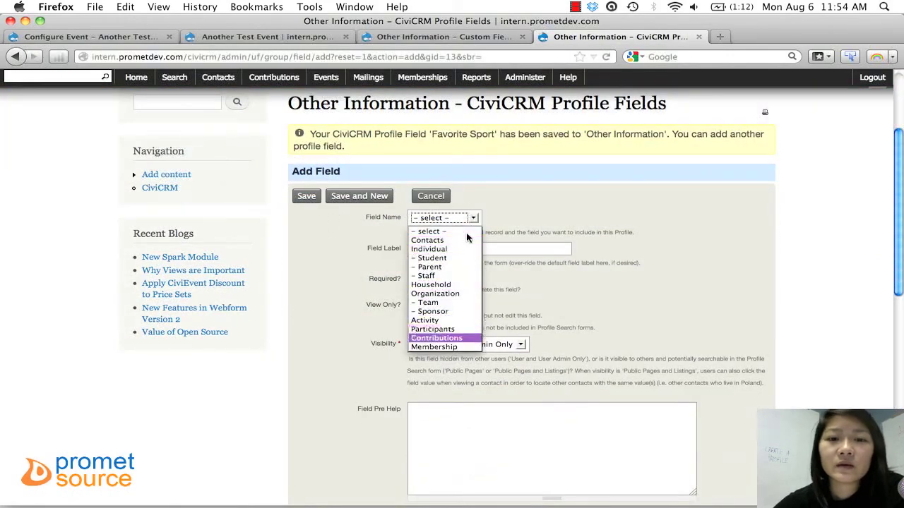
key(Return)
Step: Choose Favorite Time of Day :: Other Information as the participant field
key(Tab)
key(Down)
key(Down)
key(Down)
key(Down)
key(Down)
key(Down)
key(Down)
key(Down)
key(Down)
key(Down)
key(Down)
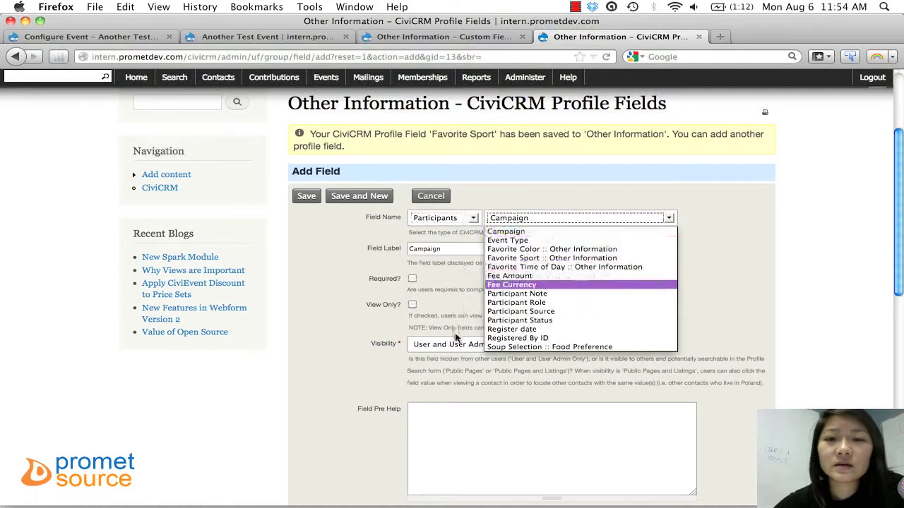
key(Up)
key(Up)
key(Up)
key(Up)
key(Up)
key(Up)
key(Return)
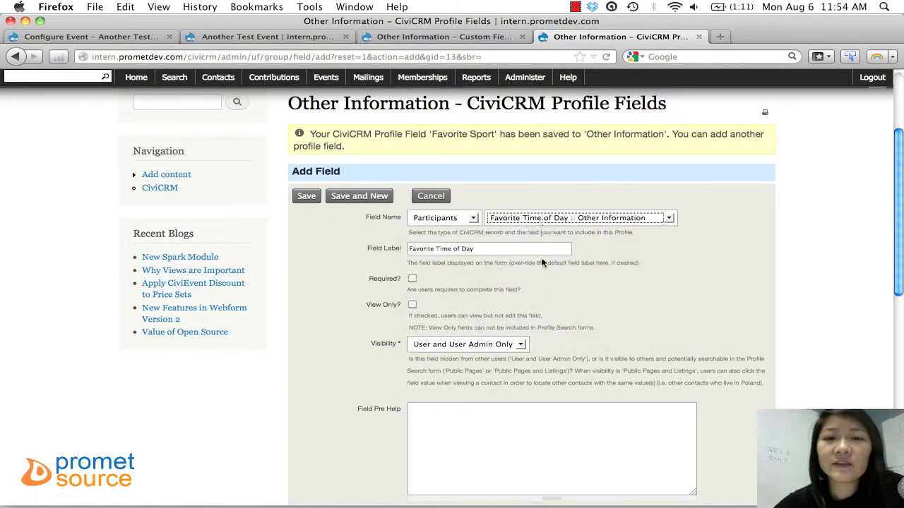
Step: Review the available participant fields, keep Favorite Time of Day :: Other Information selected, and save the field to finish the profile
scroll(542, 271, up, 2)
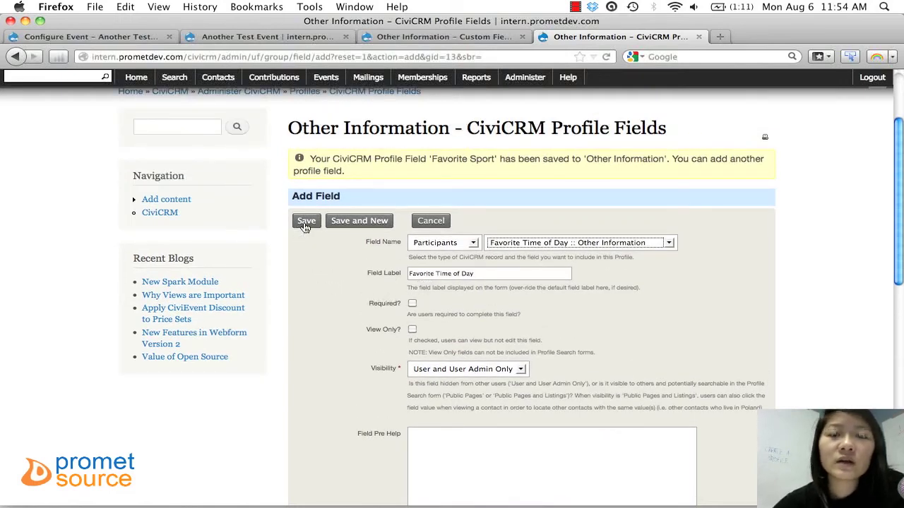
click(596, 243)
key(Up)
key(Up)
key(Down)
key(Down)
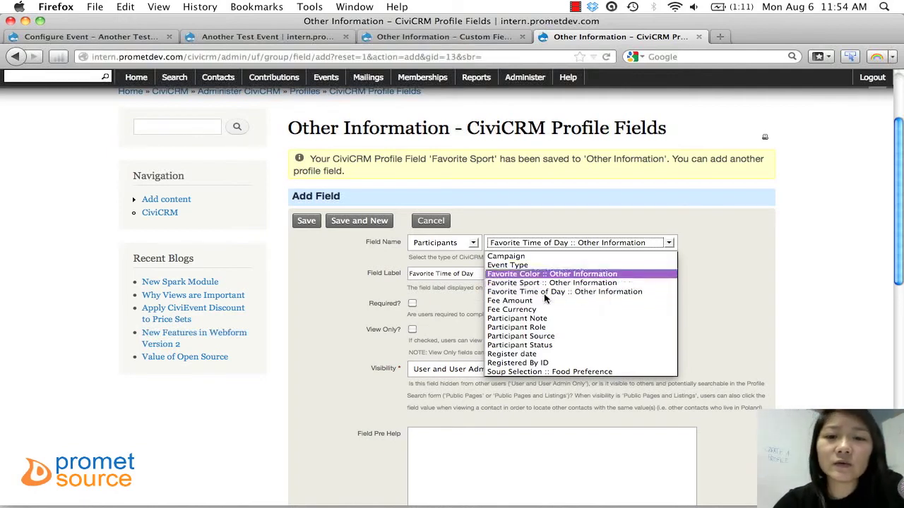
key(p)
click(566, 291)
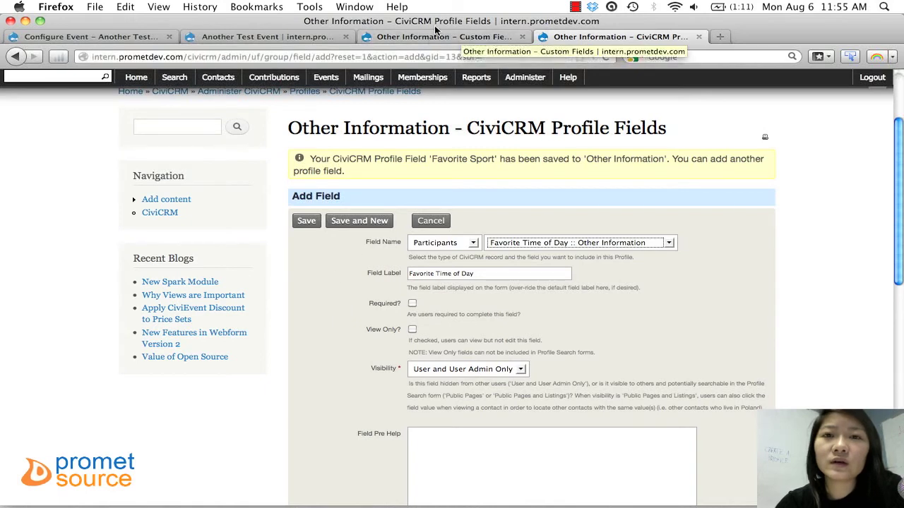
key(Return)
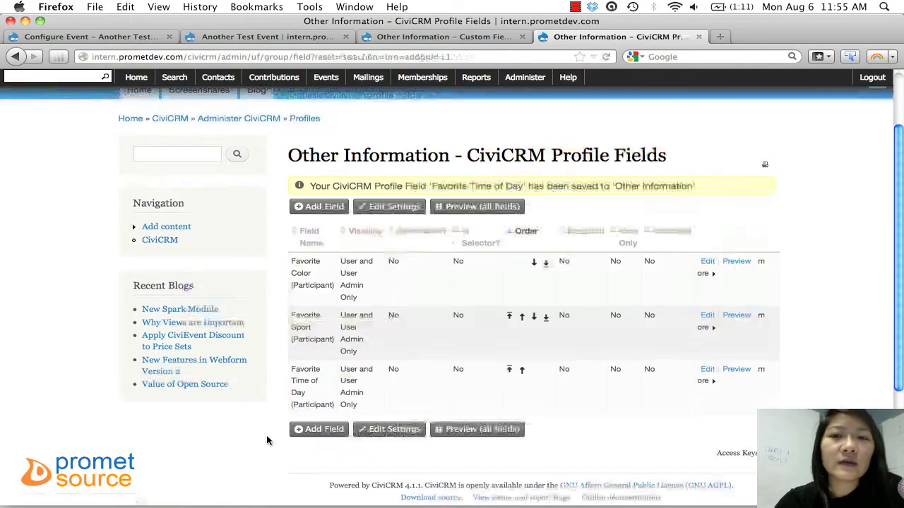
Step: Return to the Another Test Event configuration and reload its Online Registration settings
key(ctrl+Tab)
key(Home)
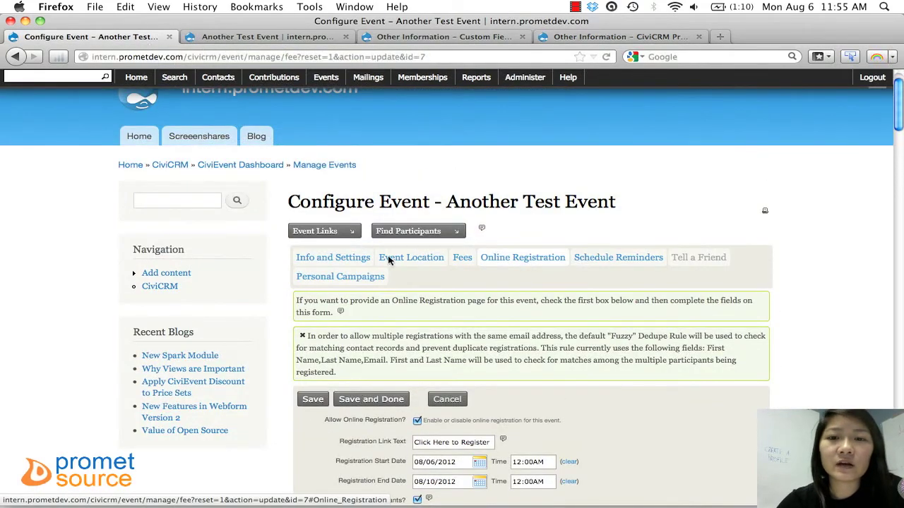
scroll(392, 262, down, 10)
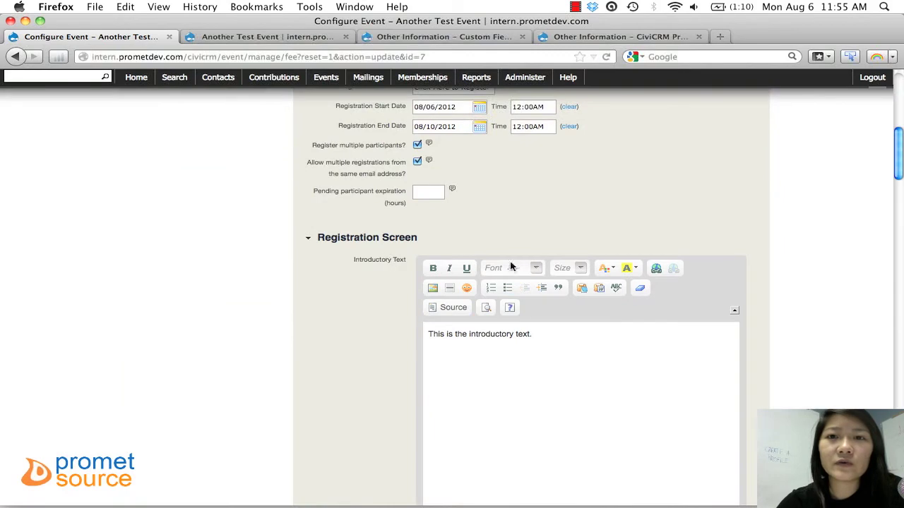
key(super+r)
key(Return)
scroll(779, 403, down, 15)
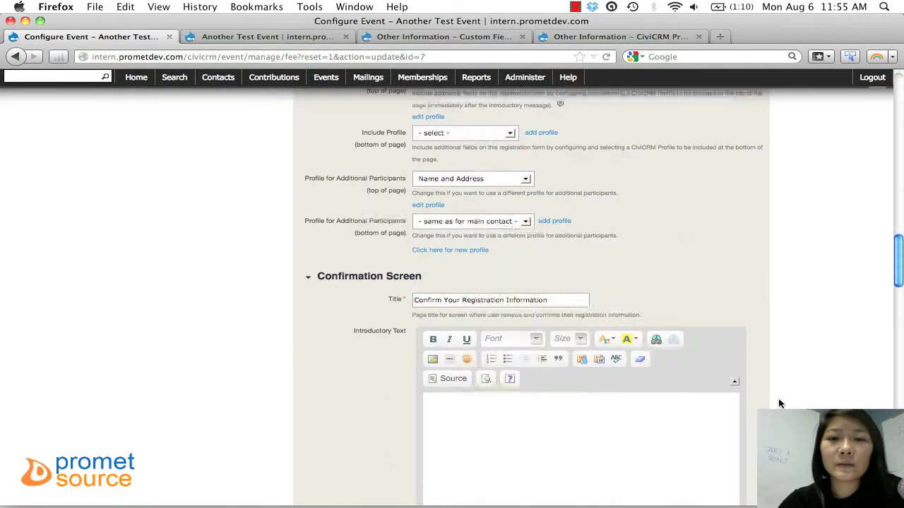
Step: Include the Other Information profile at the bottom of the event's registration page, then save and close the registration settings
scroll(780, 403, up, 3)
key(alt+Down)
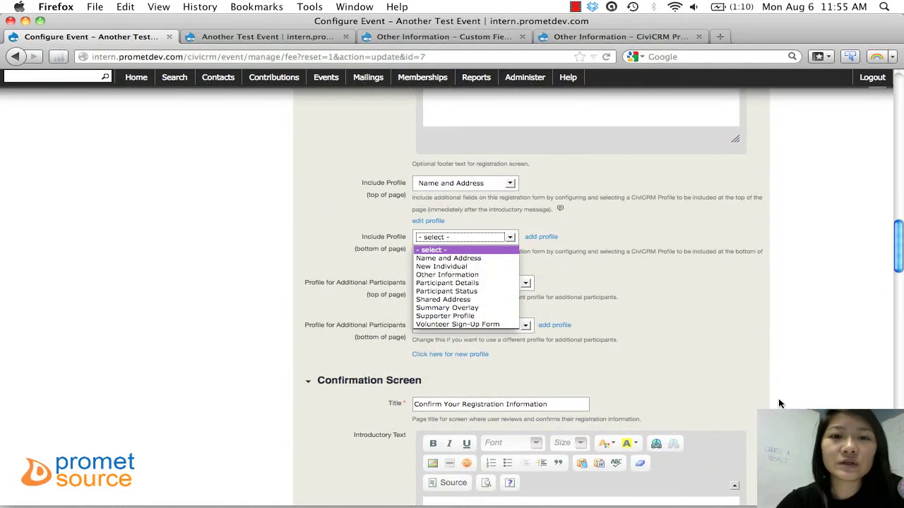
key(Down)
key(Down)
key(Down)
key(Return)
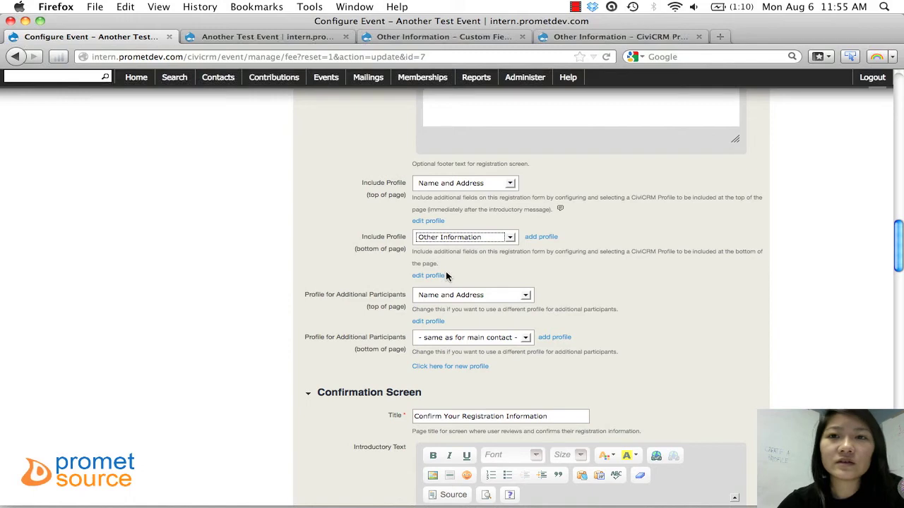
scroll(433, 221, down, 10)
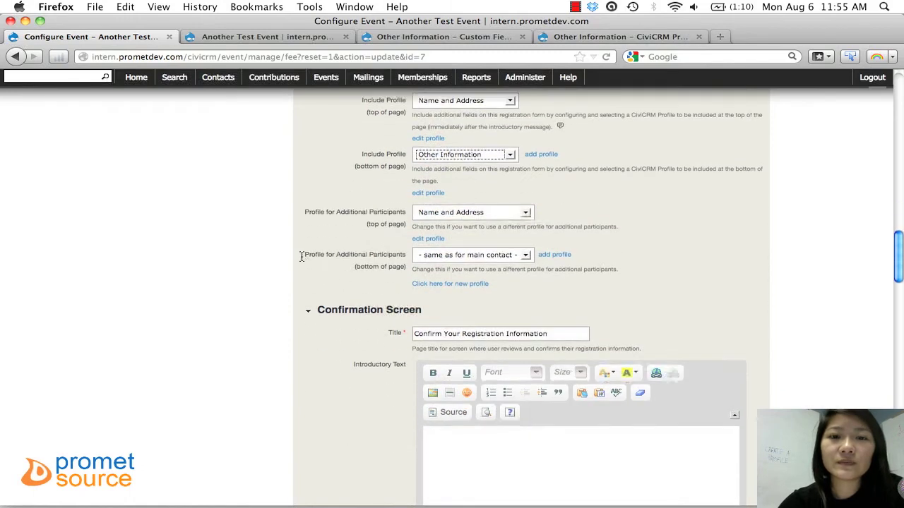
scroll(318, 243, down, 14)
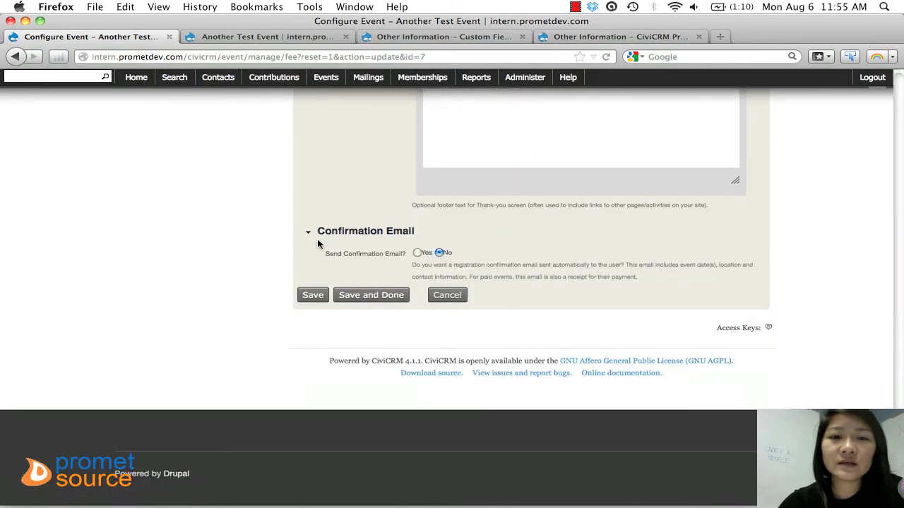
click(371, 295)
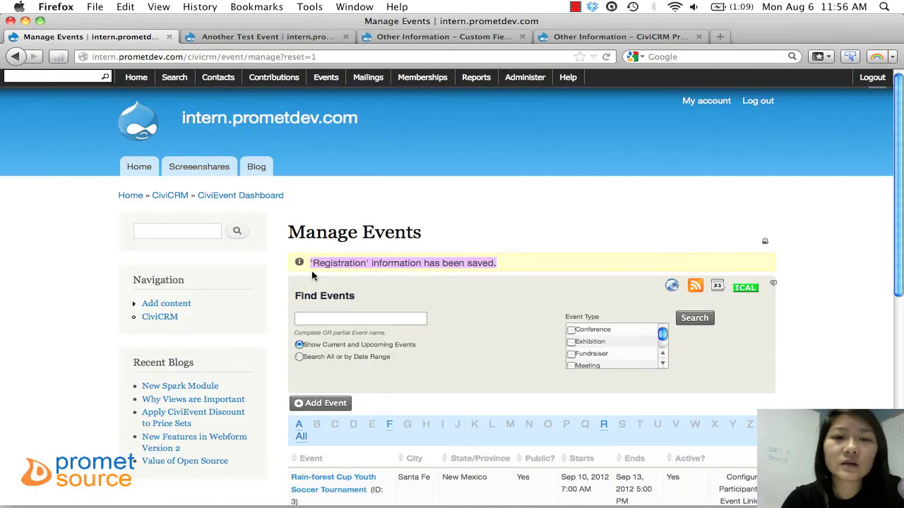
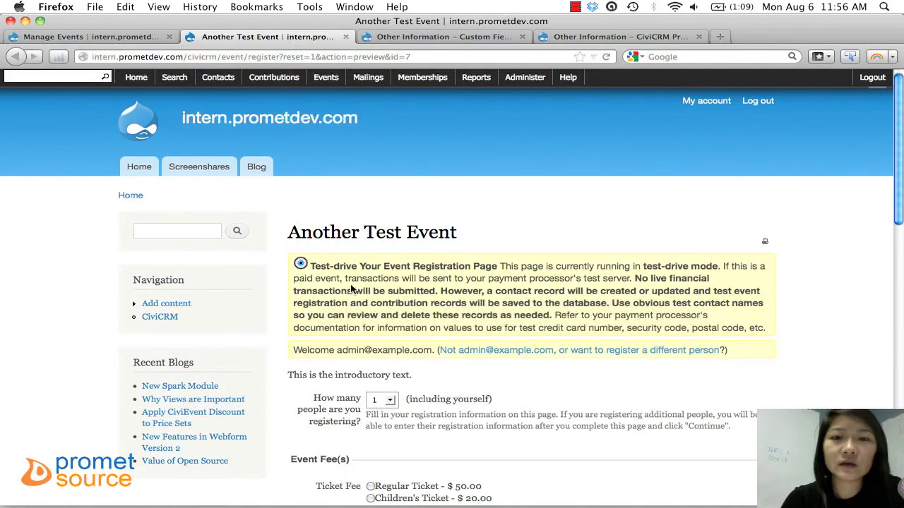
Step: Examine Another Test Event's test-drive registration page down to the Other Information section and its help text
scroll(325, 331, down, 3)
scroll(370, 368, down, 2)
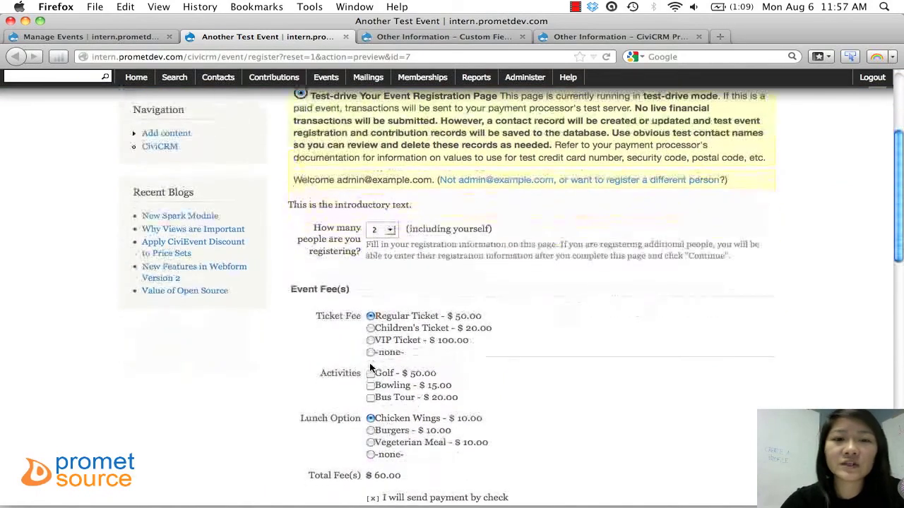
scroll(369, 367, down, 7)
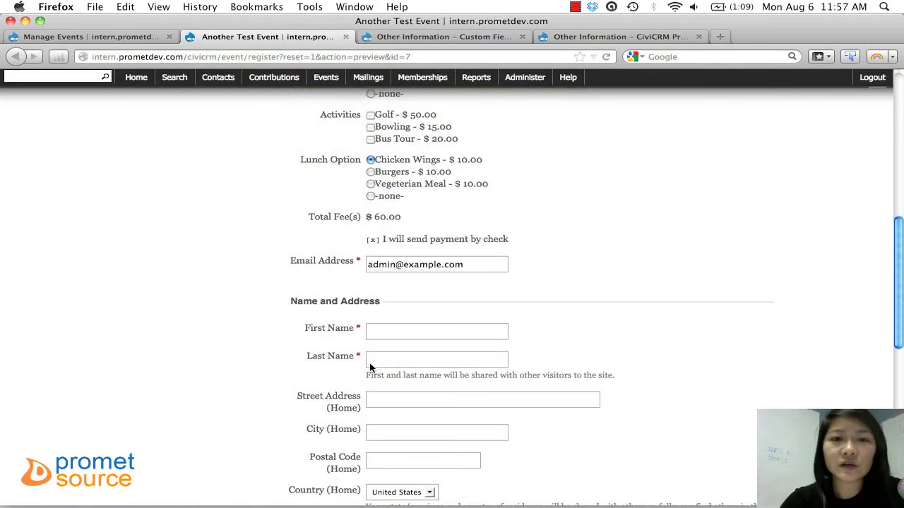
scroll(395, 243, down, 5)
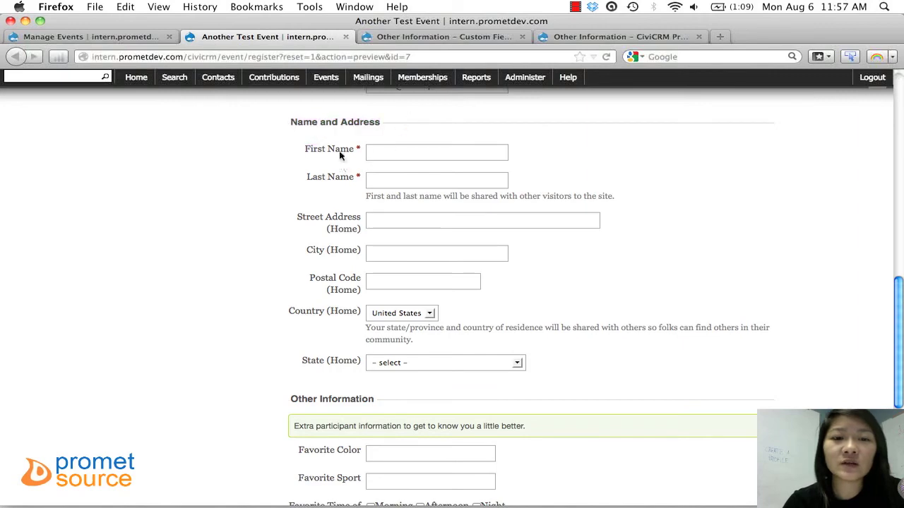
scroll(346, 164, down, 5)
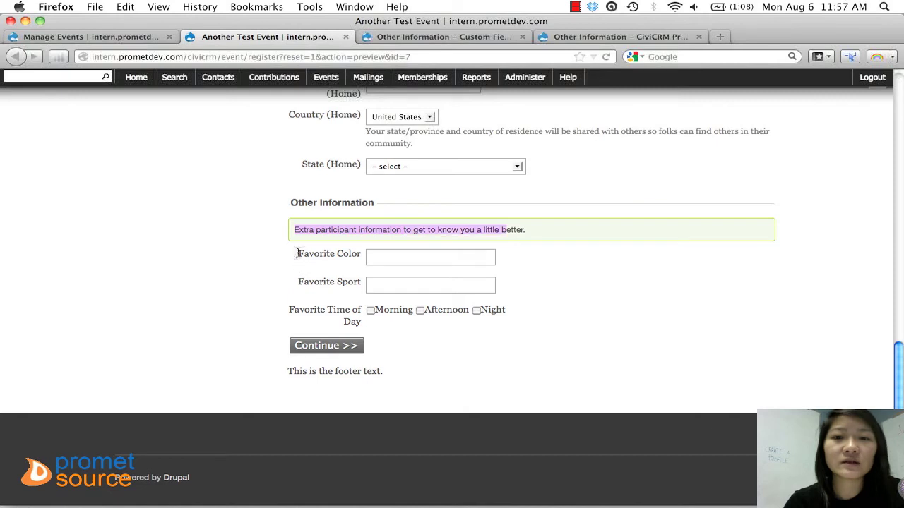
drag(296, 230, 526, 231)
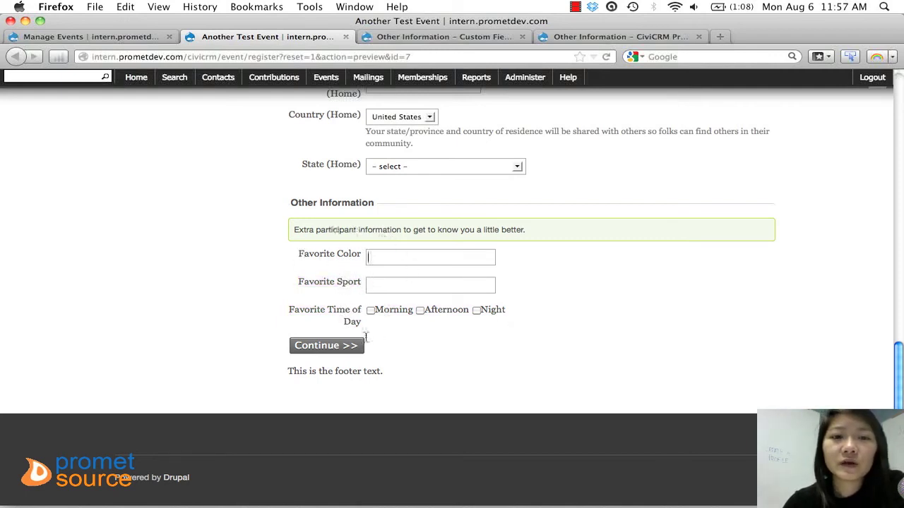
Step: Mark Morning and Afternoon as the Favorite Time of Day and continue the test registration to the second participant
click(385, 290)
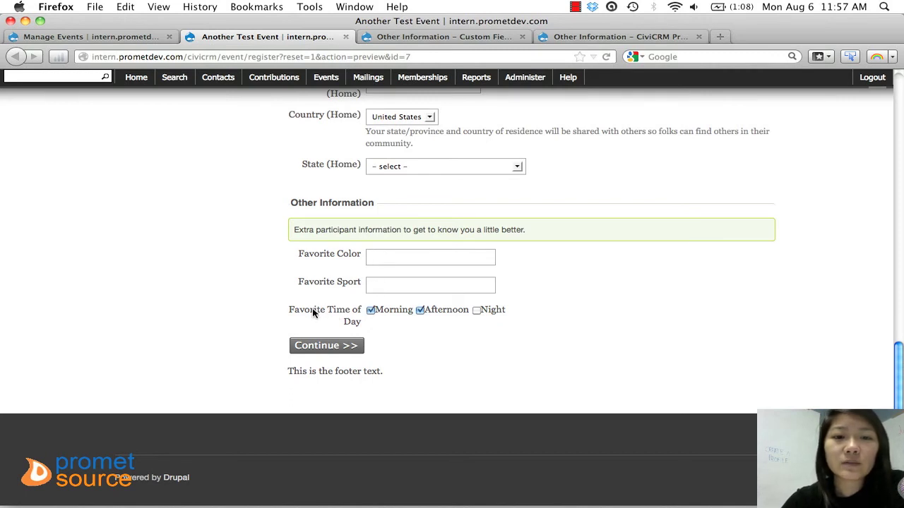
click(370, 310)
key(super+r)
key(super+r)
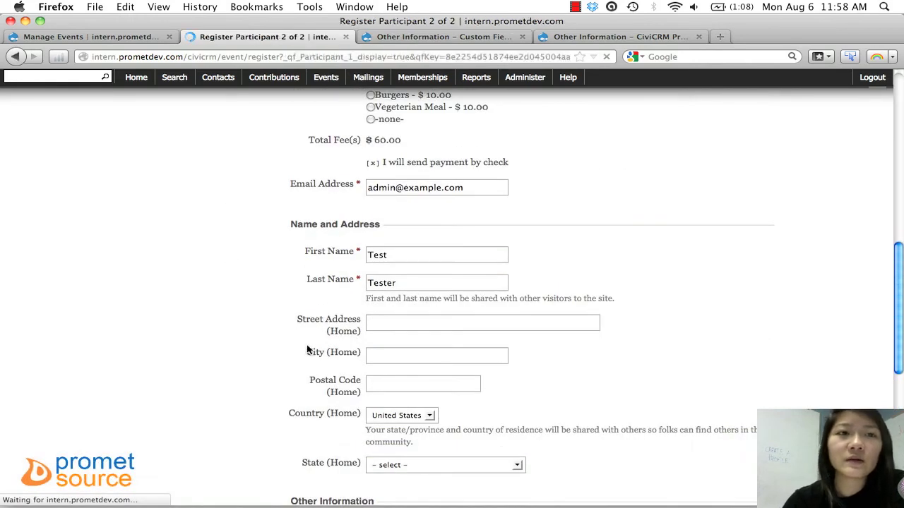
Step: Examine the second participant's registration form, from the event fees down to Participant Details and the option to skip the participant
scroll(285, 337, down, 5)
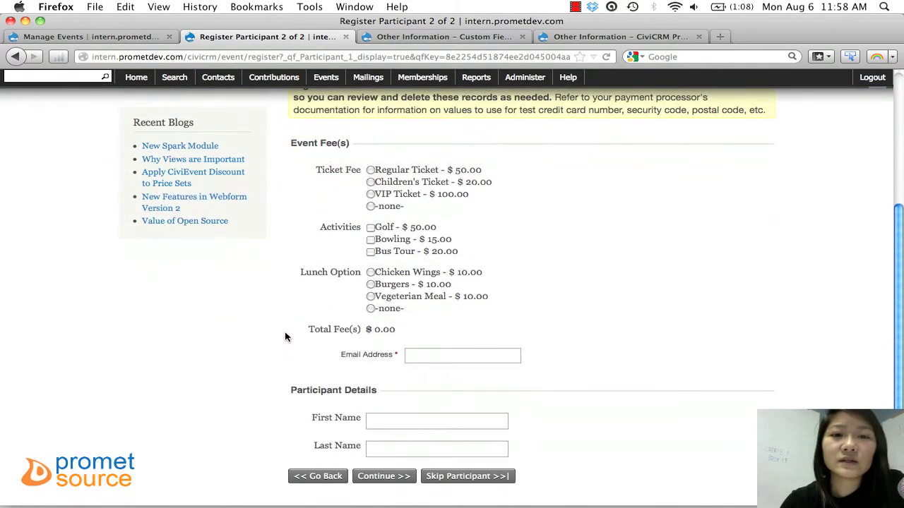
scroll(285, 337, down, 3)
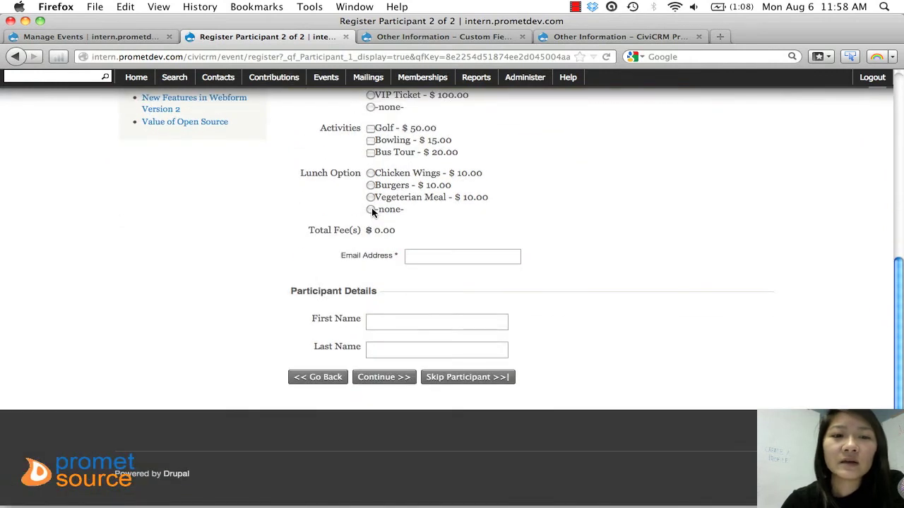
click(322, 318)
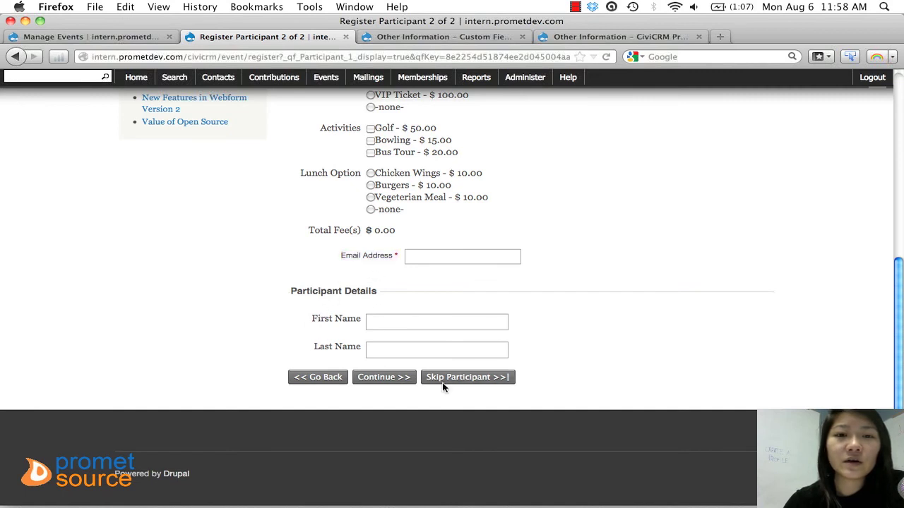
scroll(560, 265, up, 3)
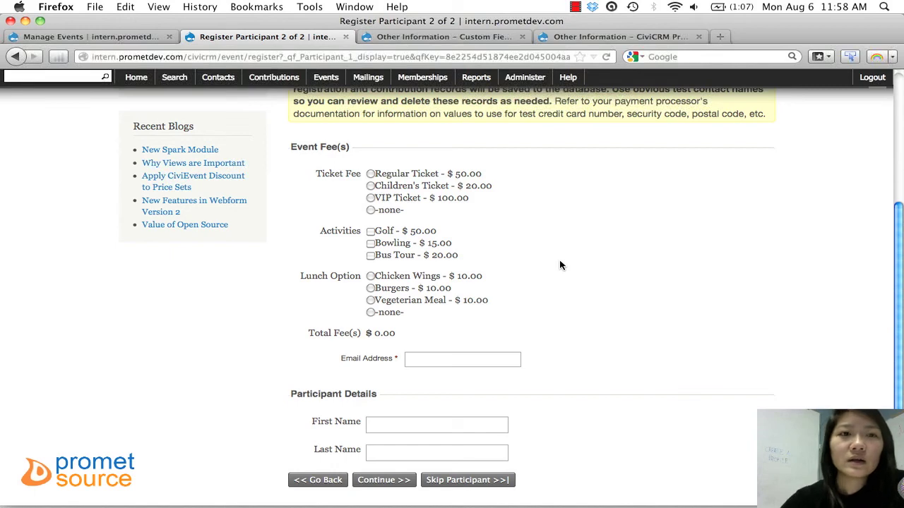
Step: Look over the Manage Events list and the Other Information custom fields page
key(ctrl+shift+Tab)
scroll(558, 264, down, 6)
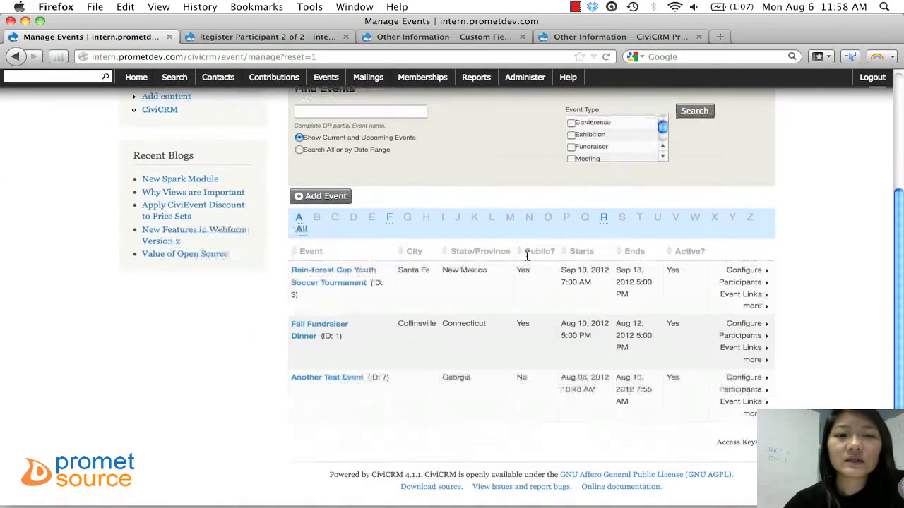
scroll(527, 255, up, 2)
key(ctrl+Tab)
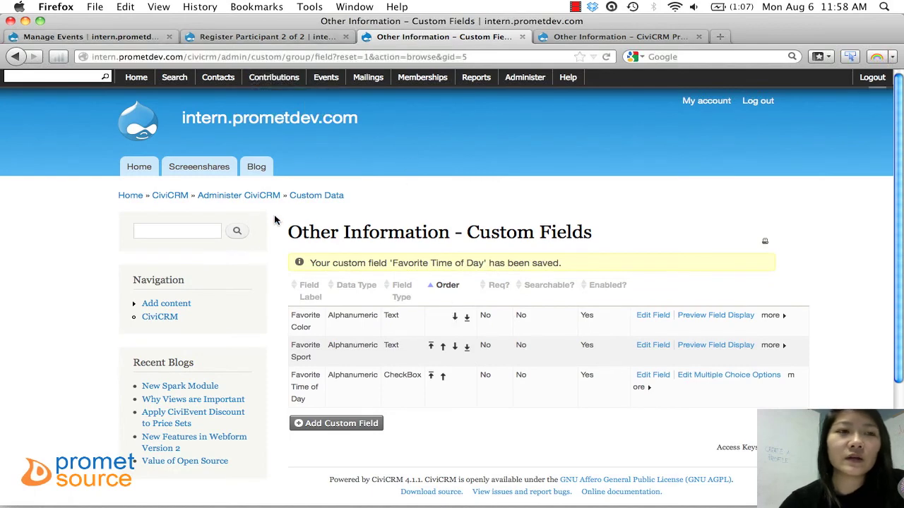
key(ctrl+shift+Tab)
key(ctrl+shift+Tab)
key(ctrl+Tab)
key(ctrl+Tab)
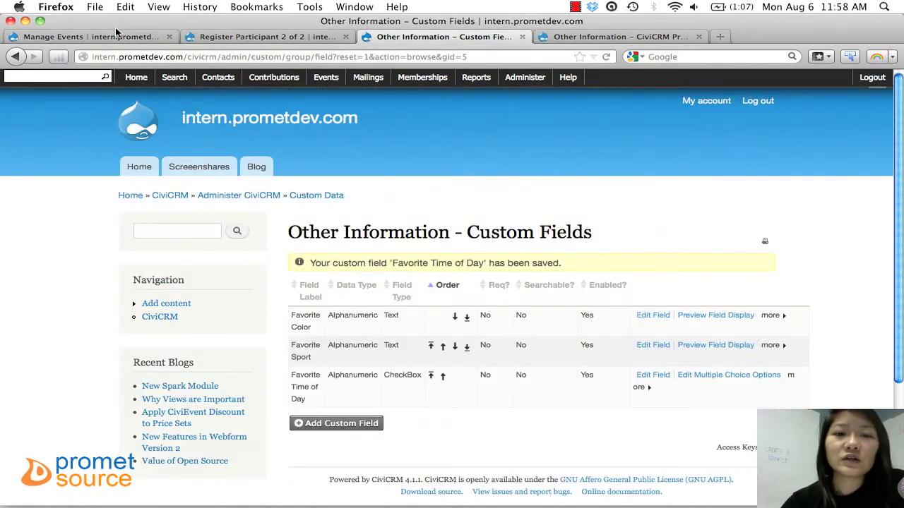
Step: Return to the second participant's registration page and review its test-drive notice, fee options and name fields again
key(ctrl+shift+Tab)
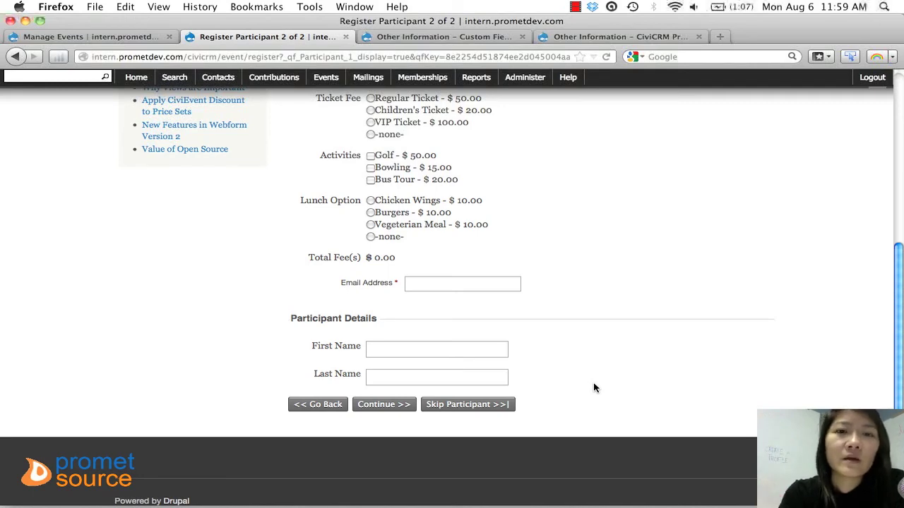
scroll(594, 388, up, 10)
scroll(594, 388, down, 12)
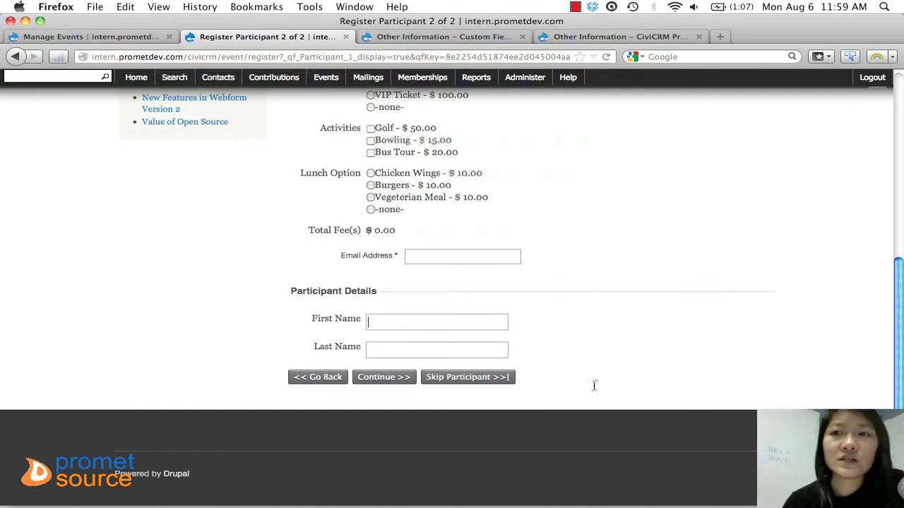
scroll(615, 368, up, 4)
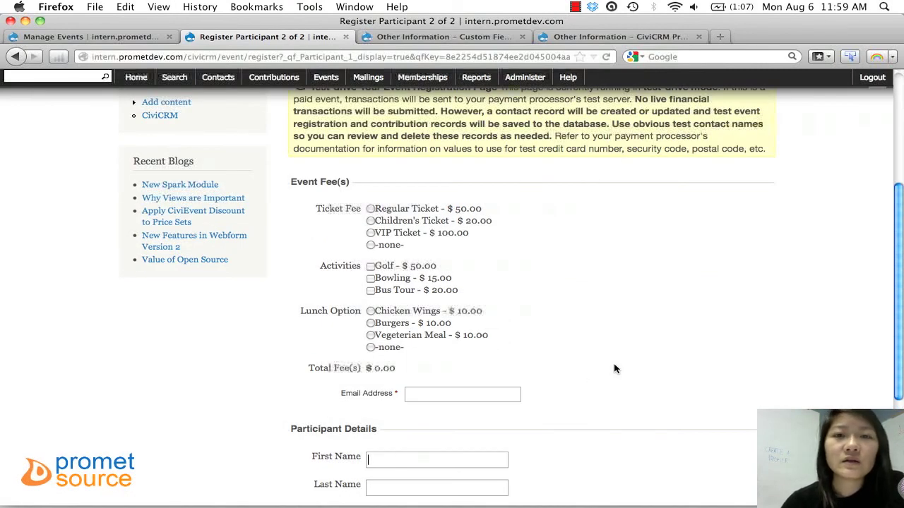